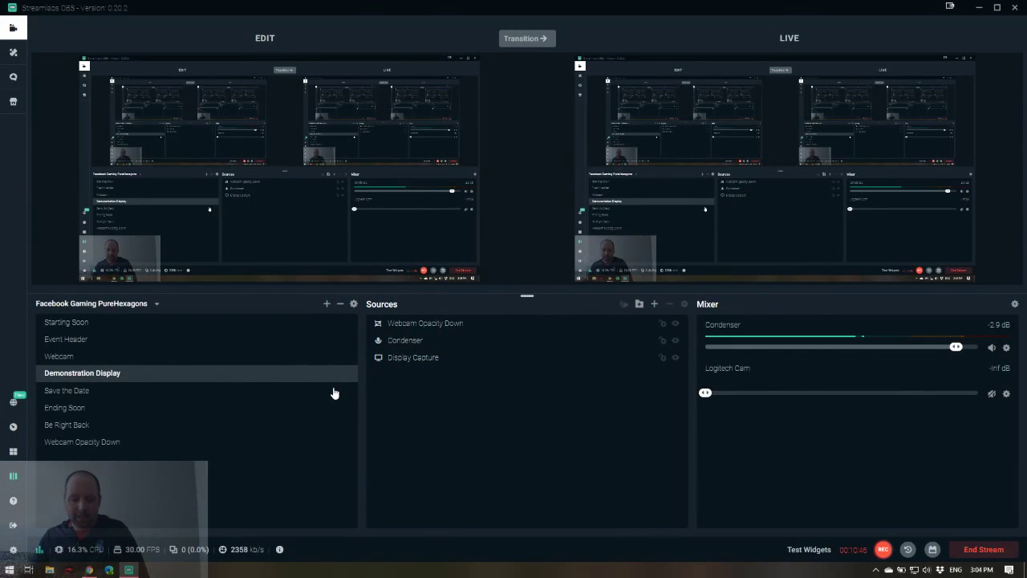
Switch to Chrome and review the Needs Assessment Outline document, including its description line and planned sections.
key("alt+Tab")
key("alt+Tab")
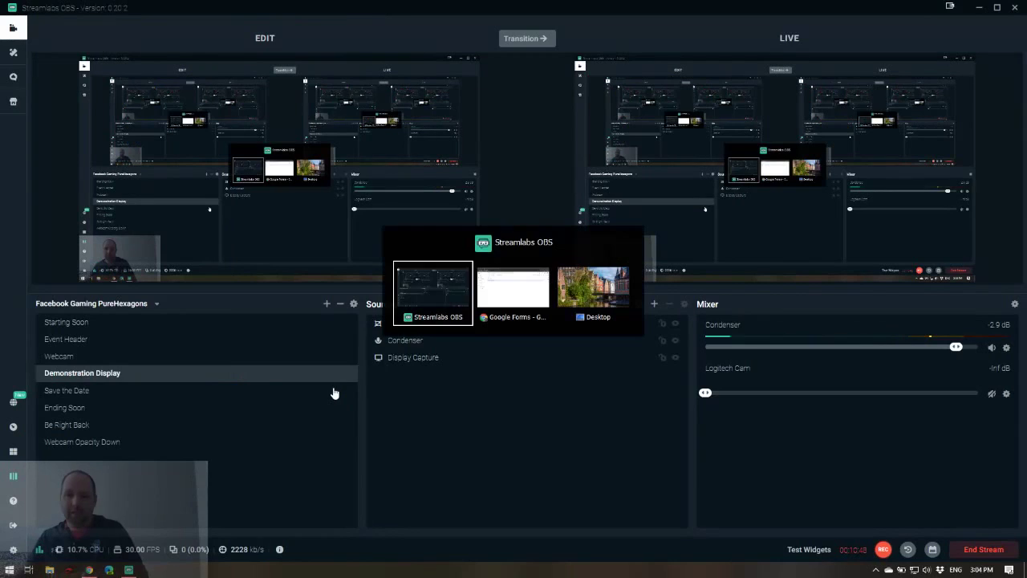
key("alt+Tab")
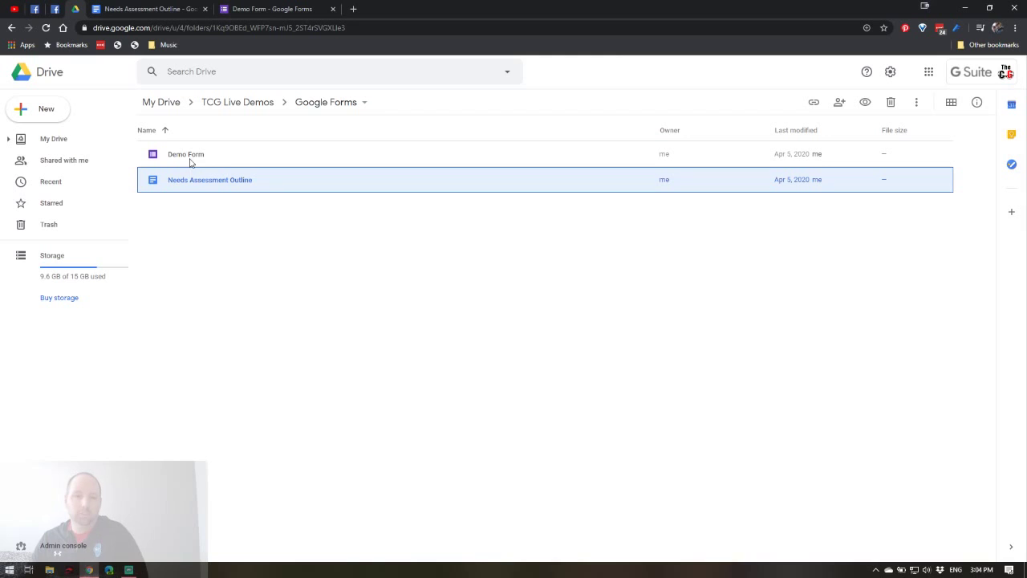
left_click(165, 16)
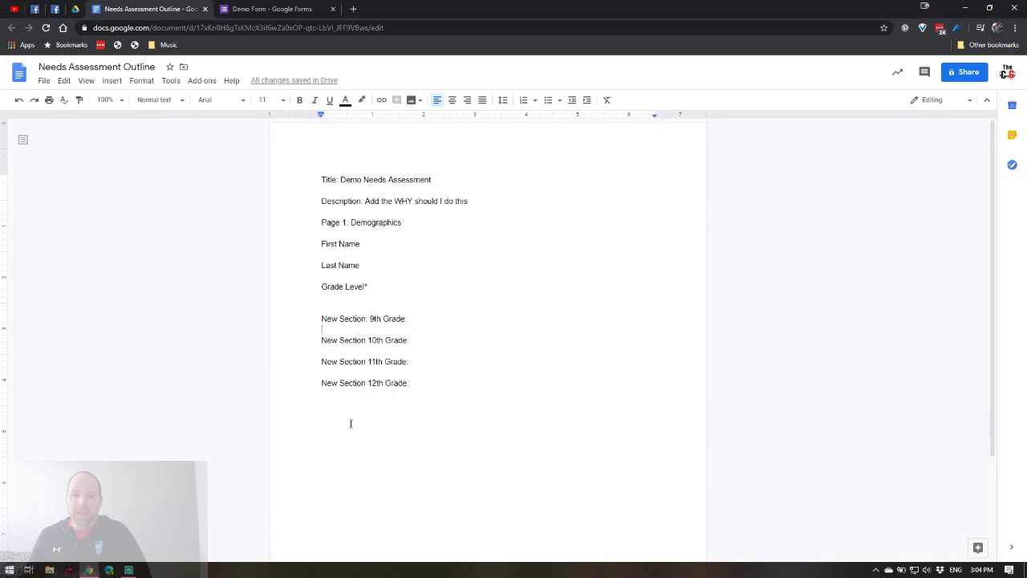
left_click_drag(319, 202, 471, 201)
left_click(476, 201)
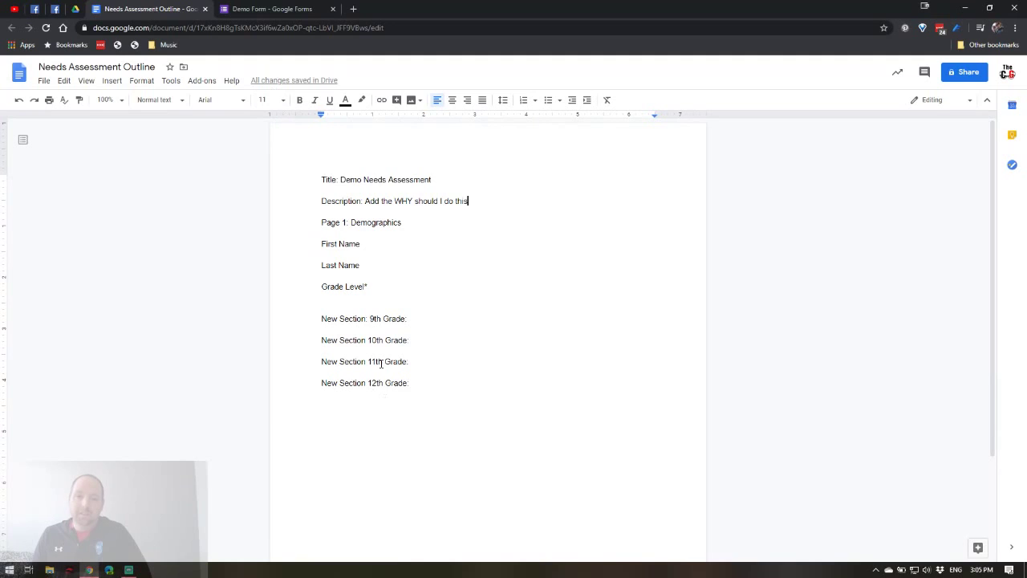
Compare the outline with the Demo Form, examining the form's description, banner, name and grade questions, and 10th Grade section.
left_click(287, 5)
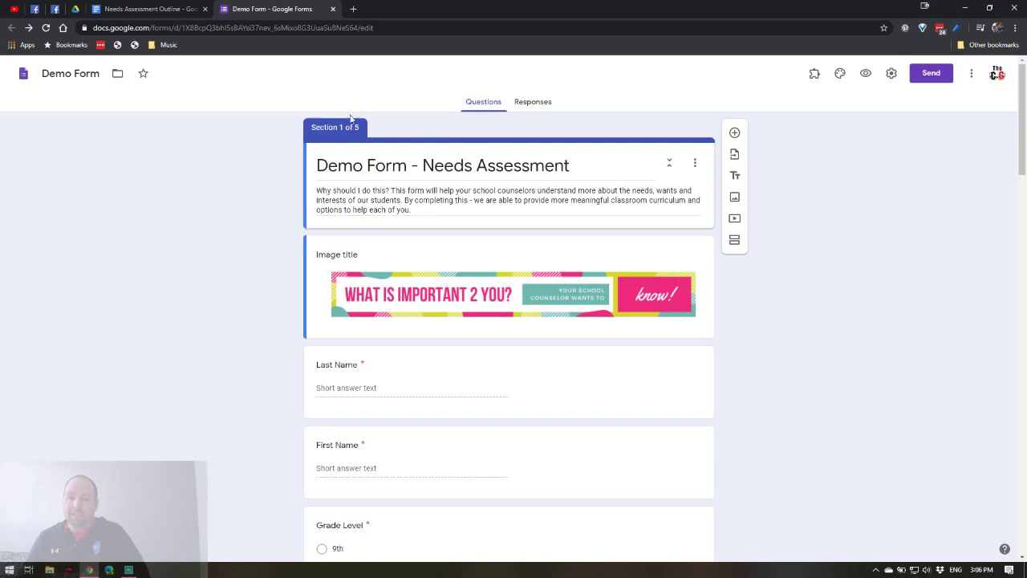
left_click(153, 9)
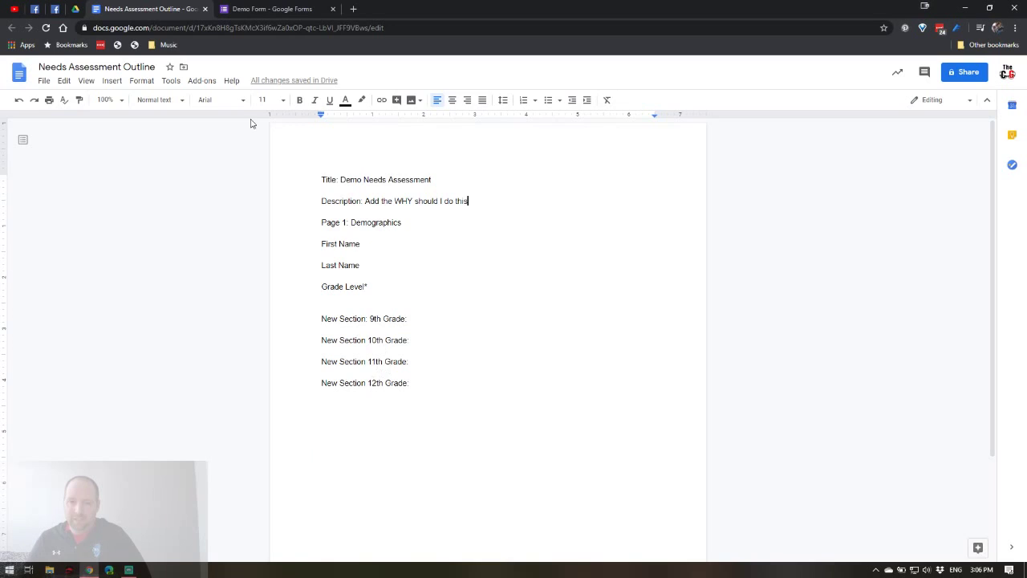
left_click(241, 9)
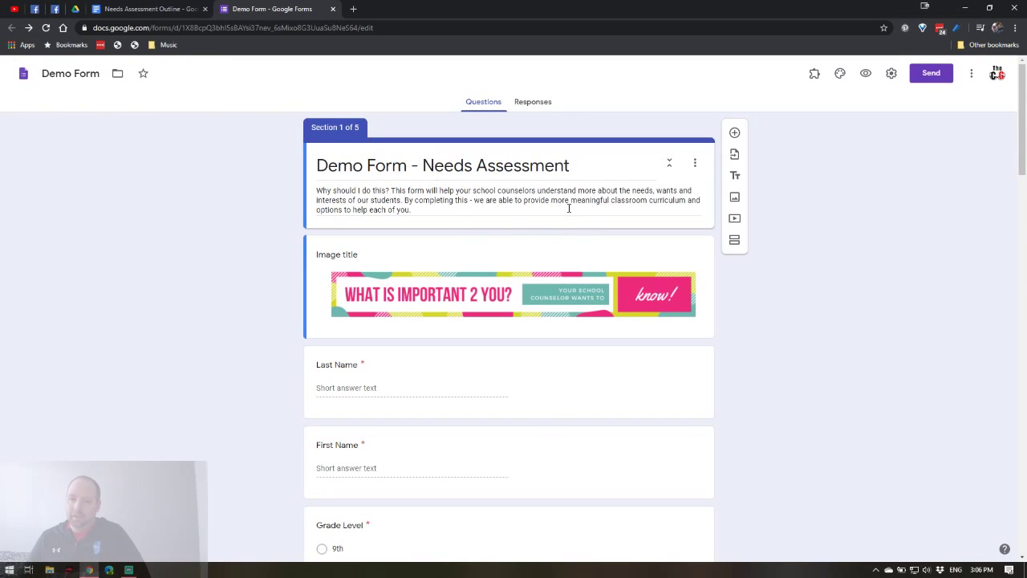
scroll(444, 243, "down", 1)
scroll(387, 183, "up", 1)
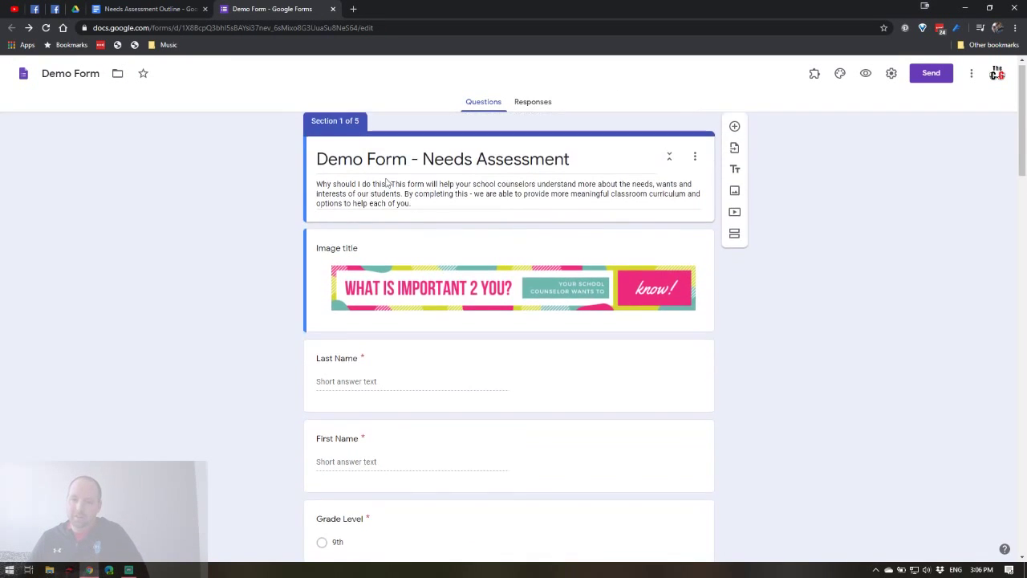
scroll(387, 183, "down", 3)
scroll(452, 235, "up", 2)
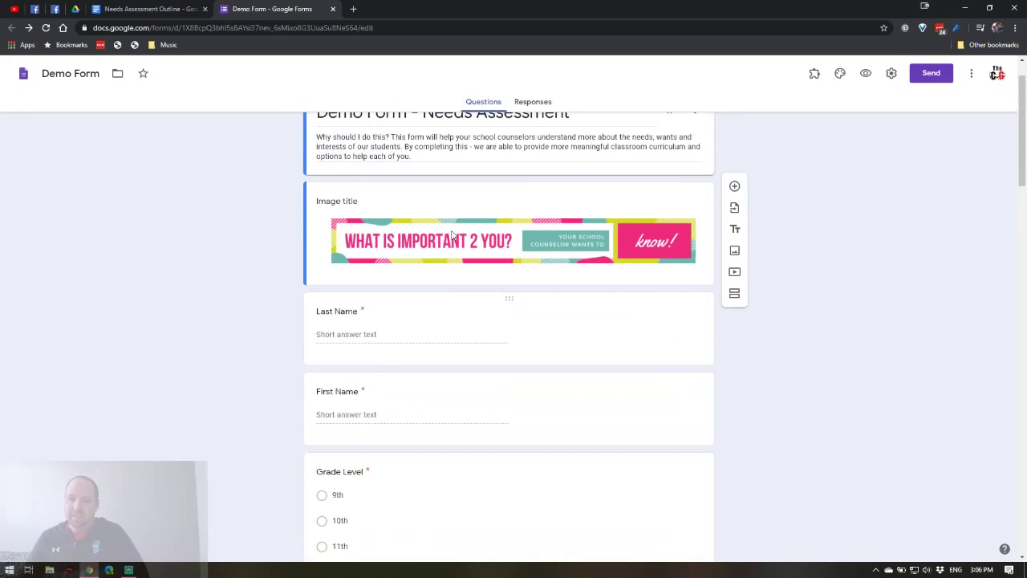
scroll(452, 235, "up", 1)
scroll(362, 385, "down", 3)
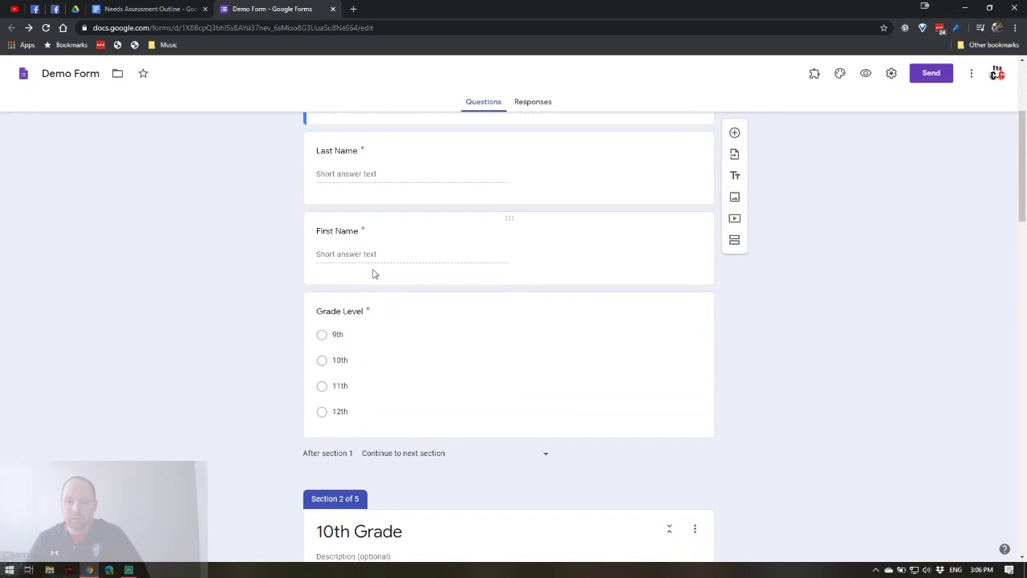
scroll(373, 274, "down", 5)
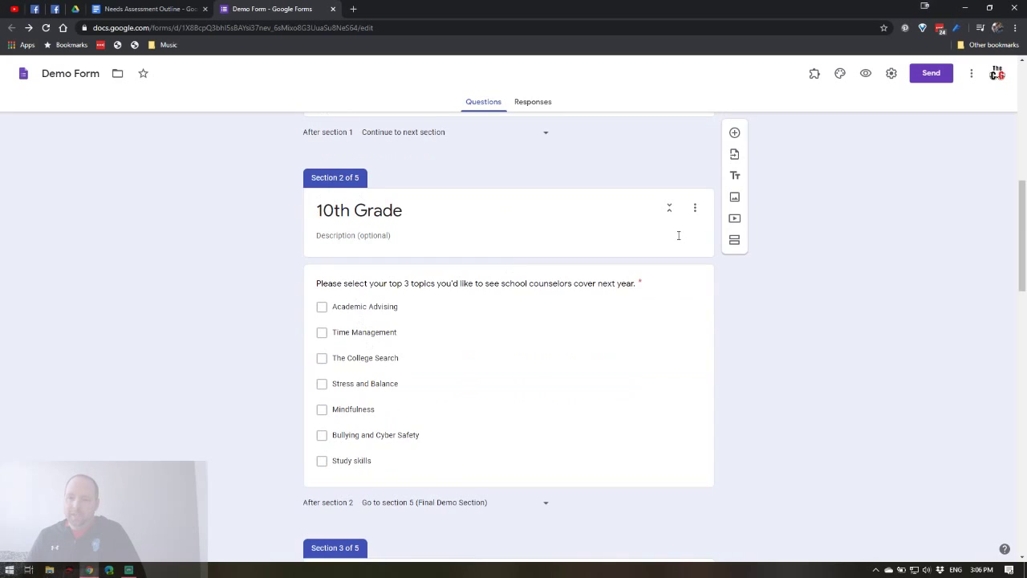
scroll(678, 235, "down", 4)
scroll(552, 229, "up", 3)
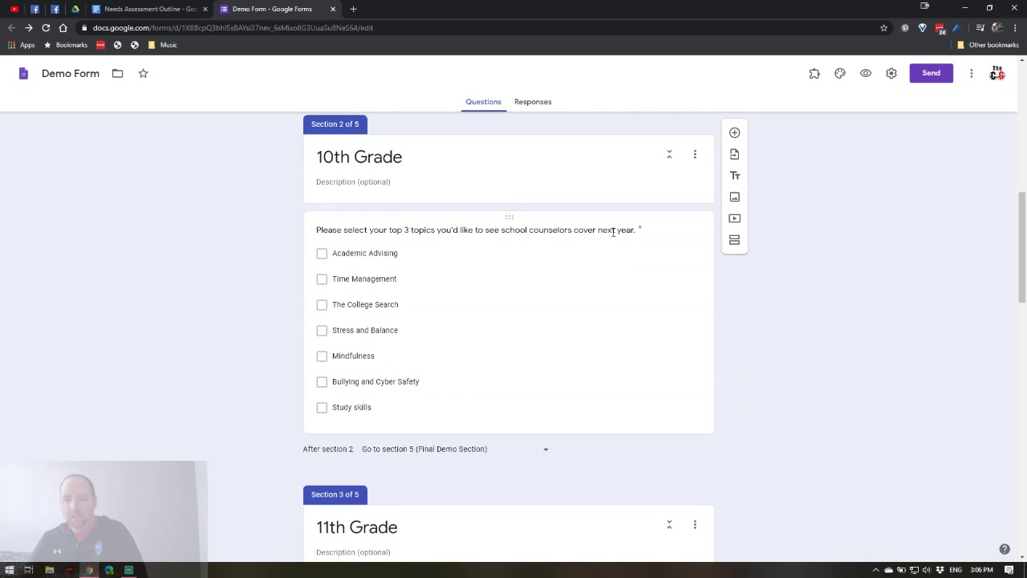
Add a new section to the form directly after the Demo Form - Needs Assessment title block.
left_click(733, 241)
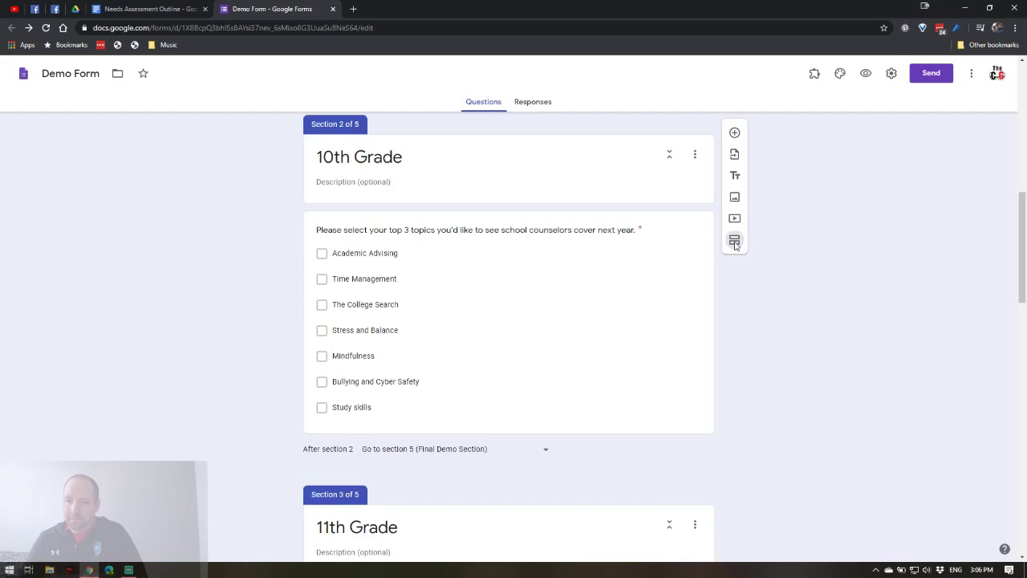
scroll(543, 224, "down", 5)
scroll(544, 253, "down", 10)
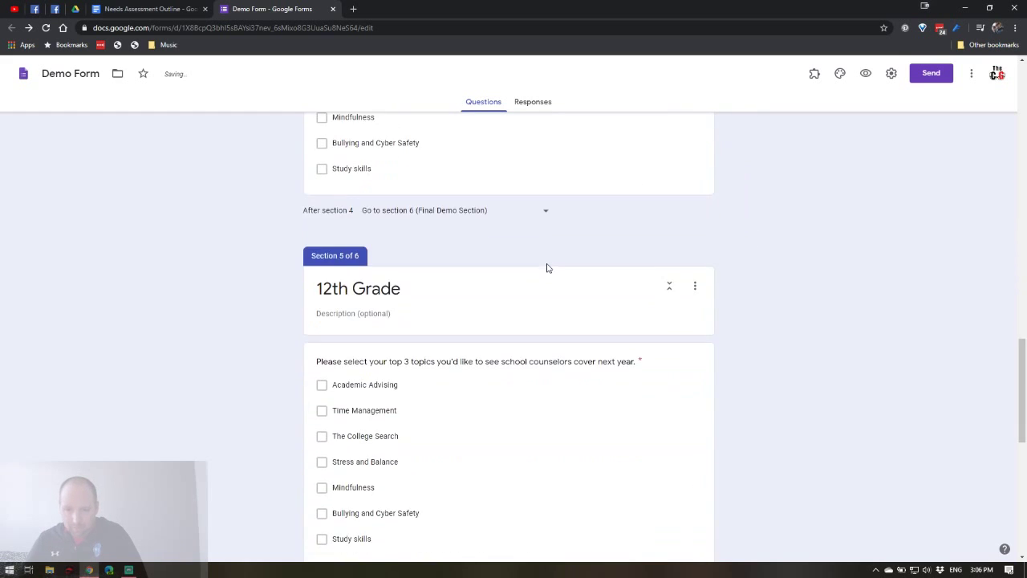
scroll(551, 294, "up", 15)
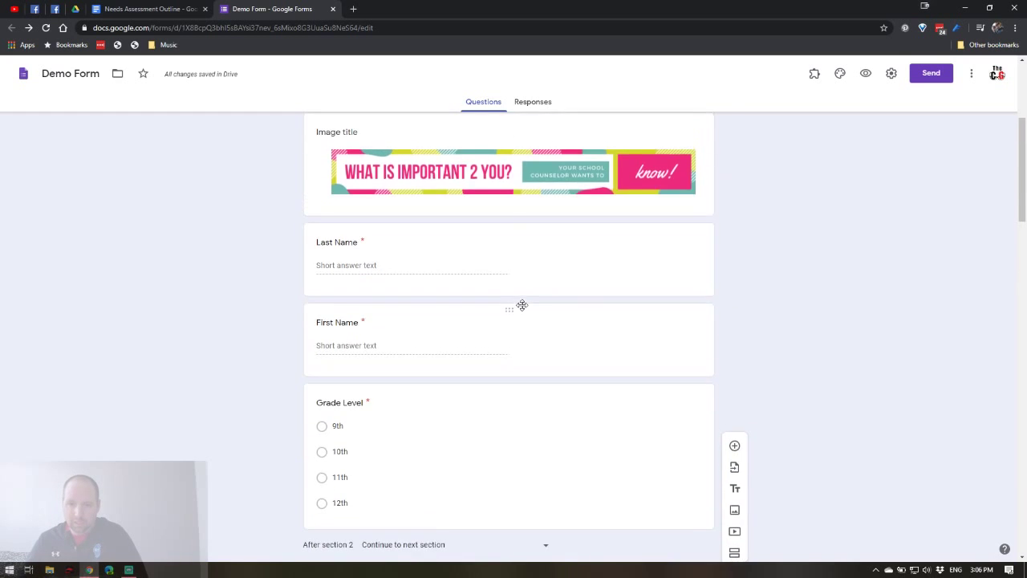
scroll(521, 309, "up", 4)
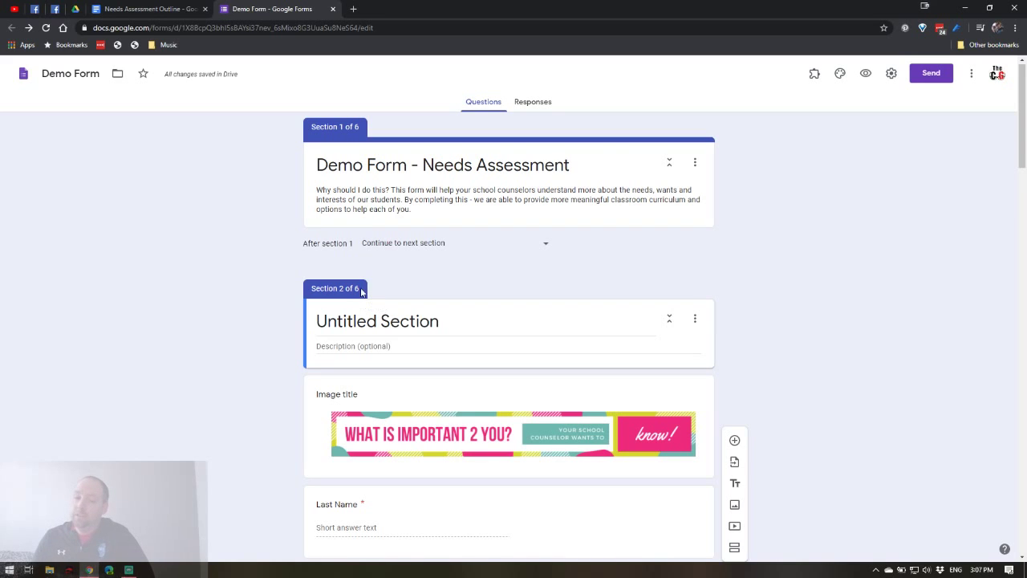
Delete the untitled second section and undo the deletion.
left_click(695, 321)
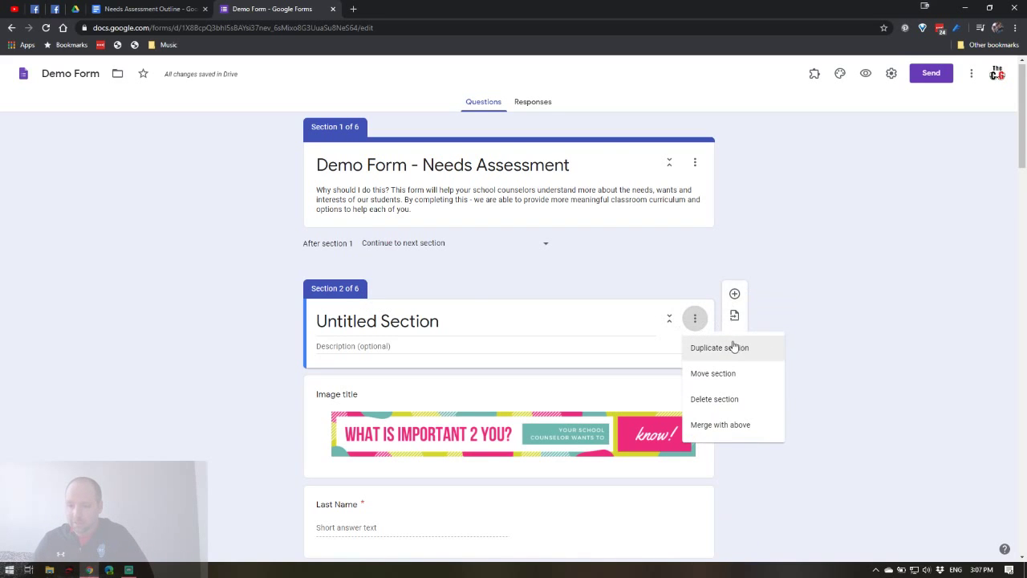
left_click(717, 399)
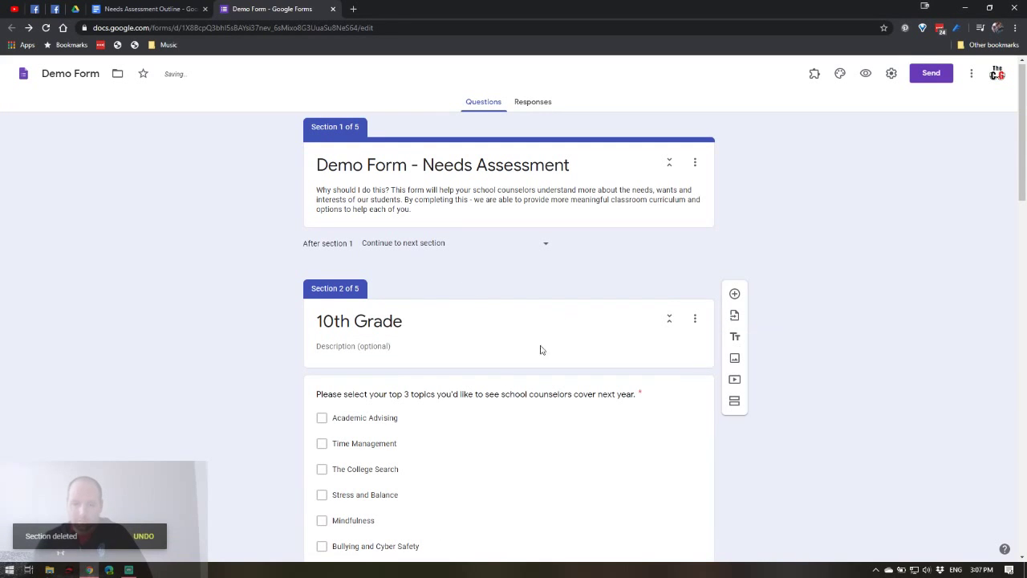
left_click(144, 536)
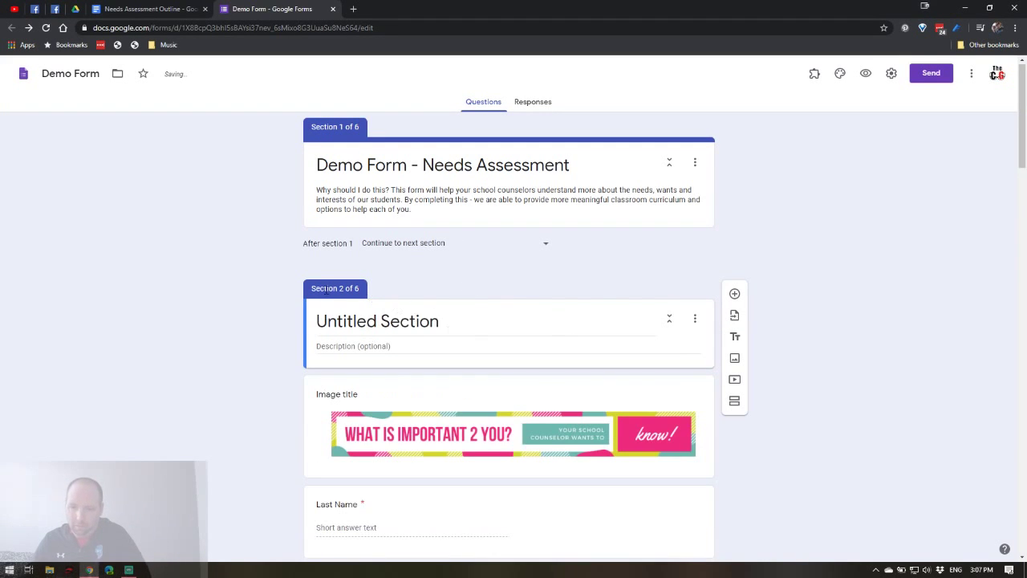
Add a new section at the end of the form, after the homework-help question in the Final Demo Section.
scroll(260, 294, "down", 6)
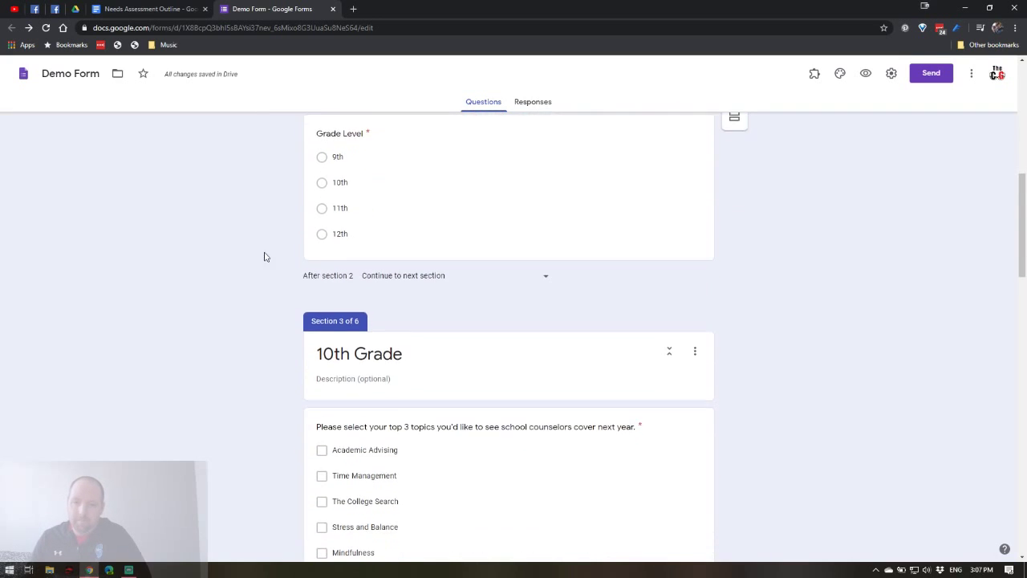
scroll(341, 315, "down", 3)
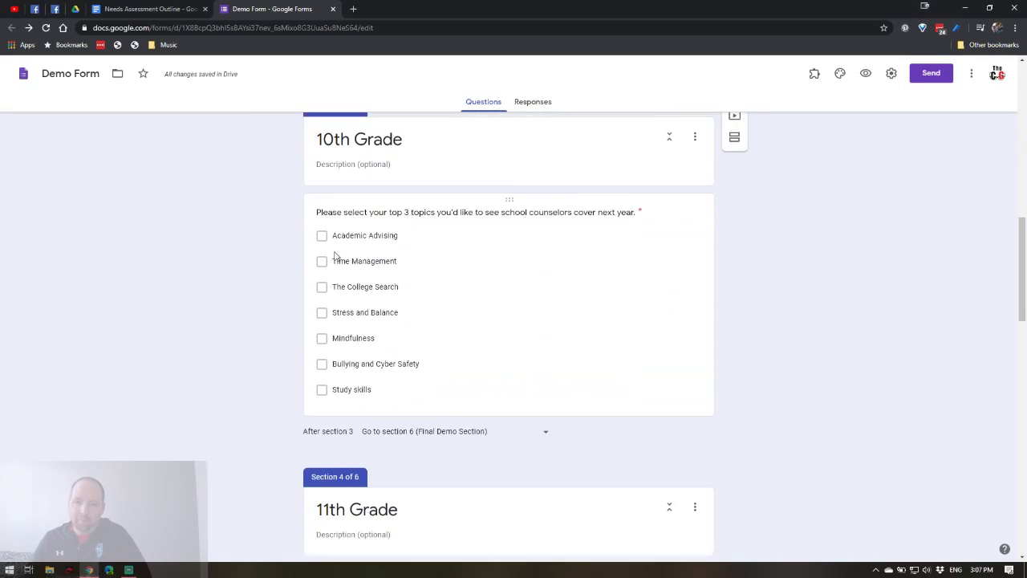
scroll(541, 281, "up", 1)
scroll(405, 304, "up", 2)
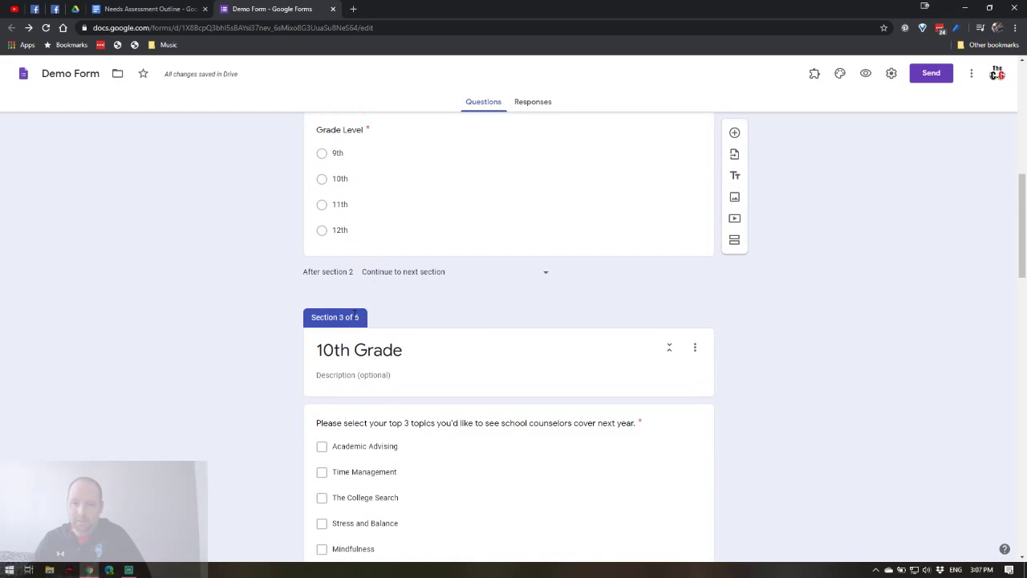
scroll(550, 337, "down", 10)
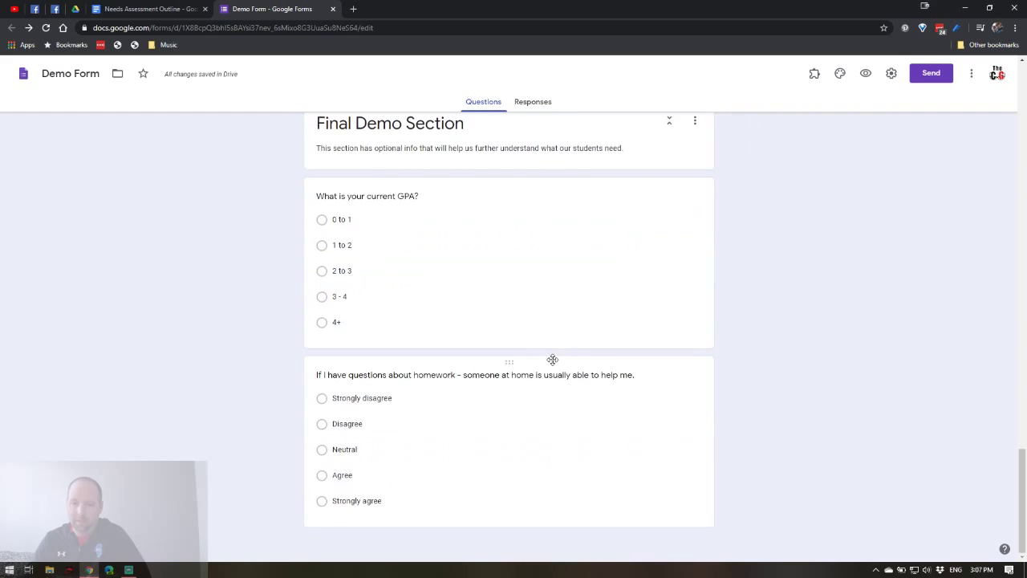
left_click(417, 401)
left_click(734, 399)
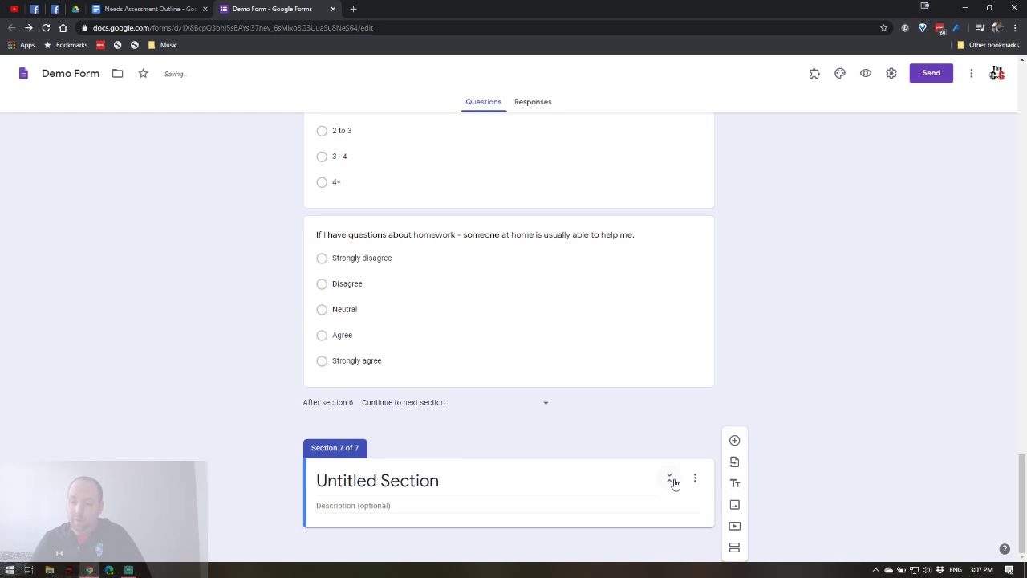
Reorder the form so the last untitled section sits directly before the 10th Grade section, and save the order.
left_click(695, 480)
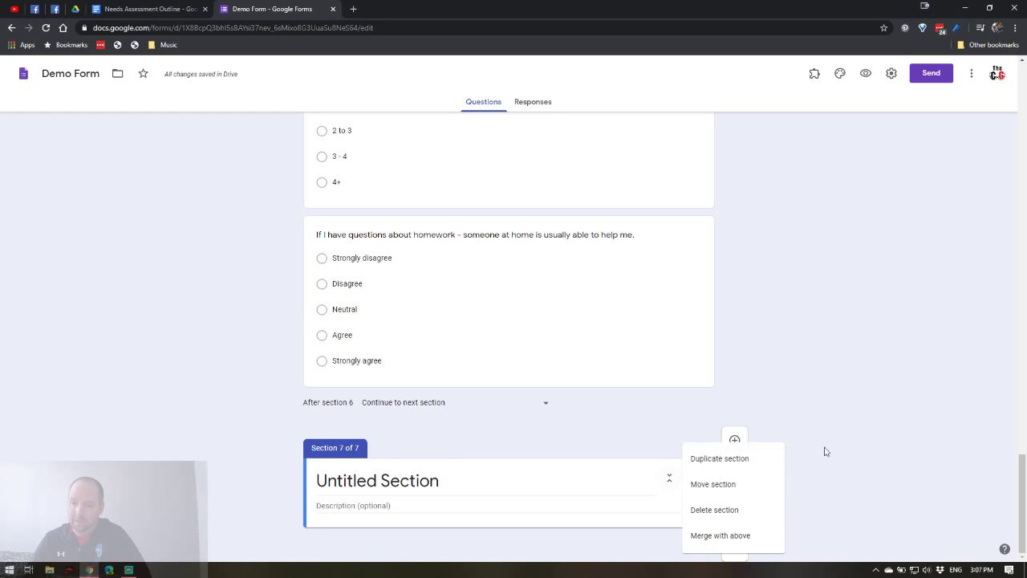
left_click(888, 453)
left_click(700, 487)
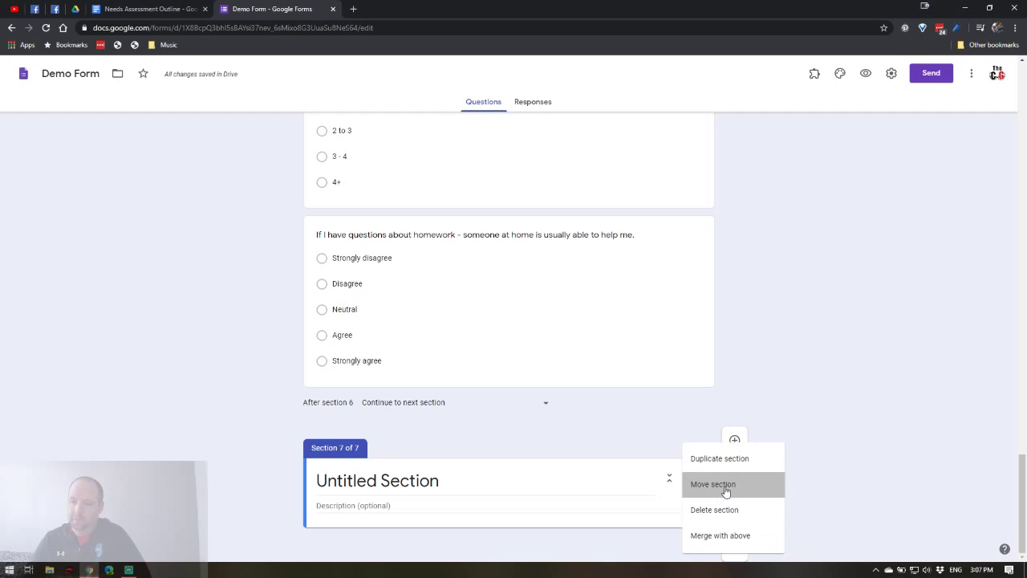
left_click(727, 491)
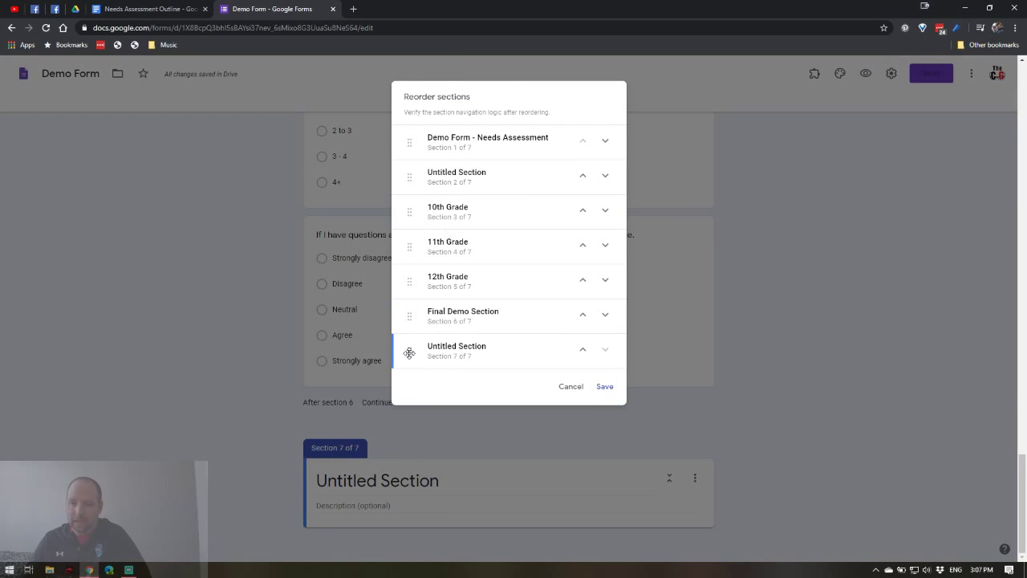
left_click_drag(409, 354, 417, 209)
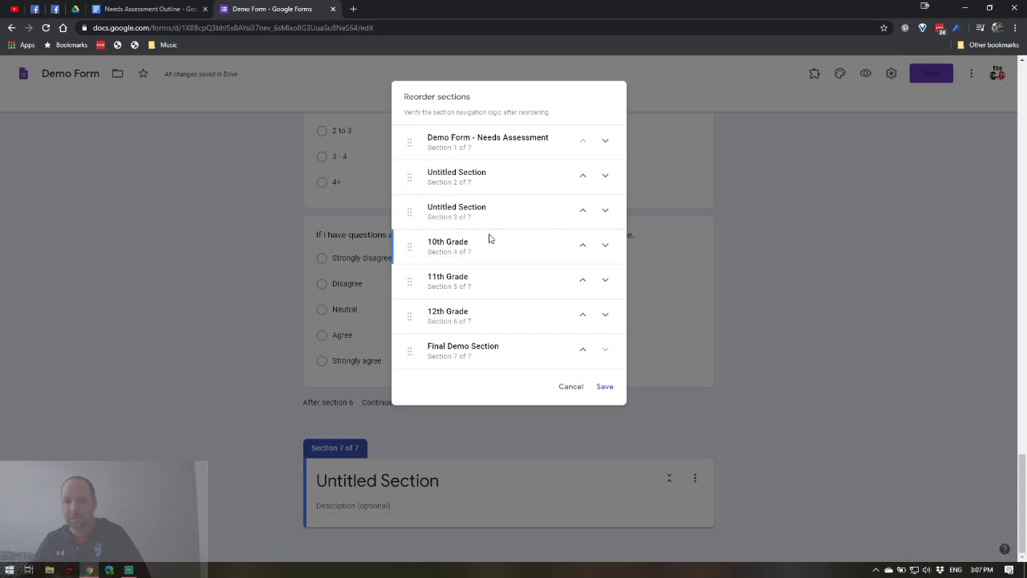
left_click(604, 388)
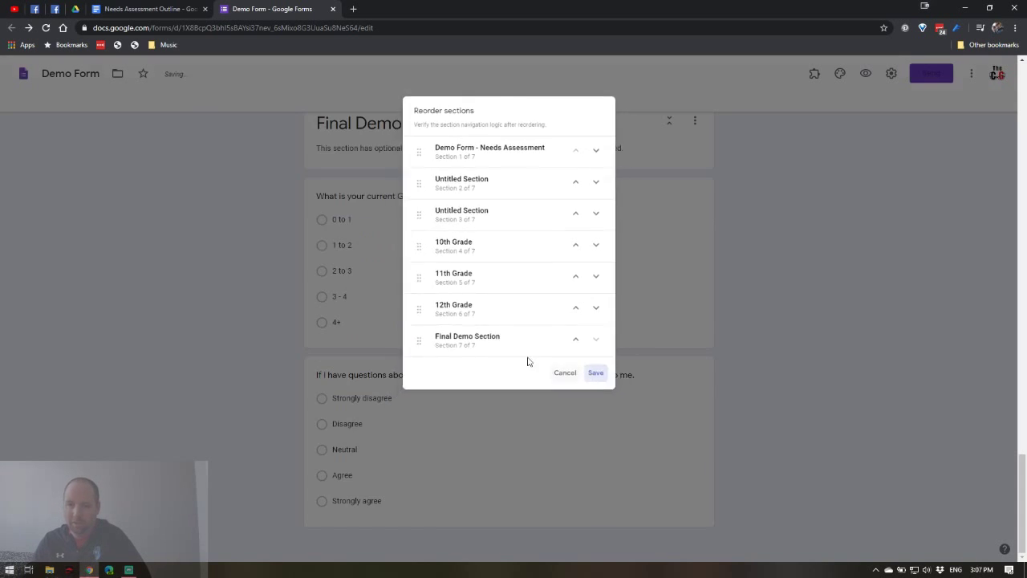
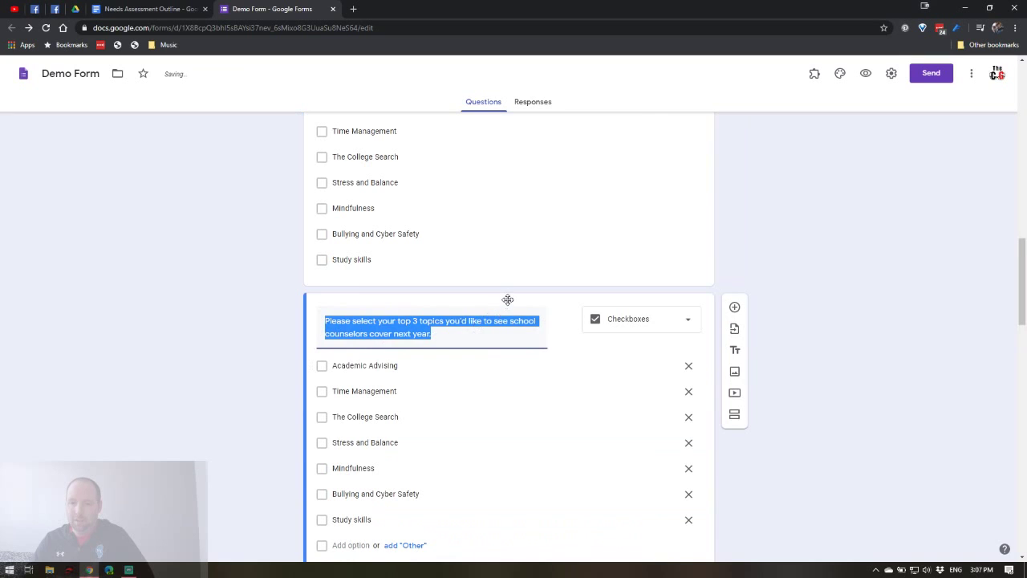
Move the duplicated top 3 topics question from the 10th Grade section into the 9th Grade section.
scroll(509, 300, "up", 5)
left_click_drag(508, 300, 442, 261)
scroll(436, 273, "down", 2)
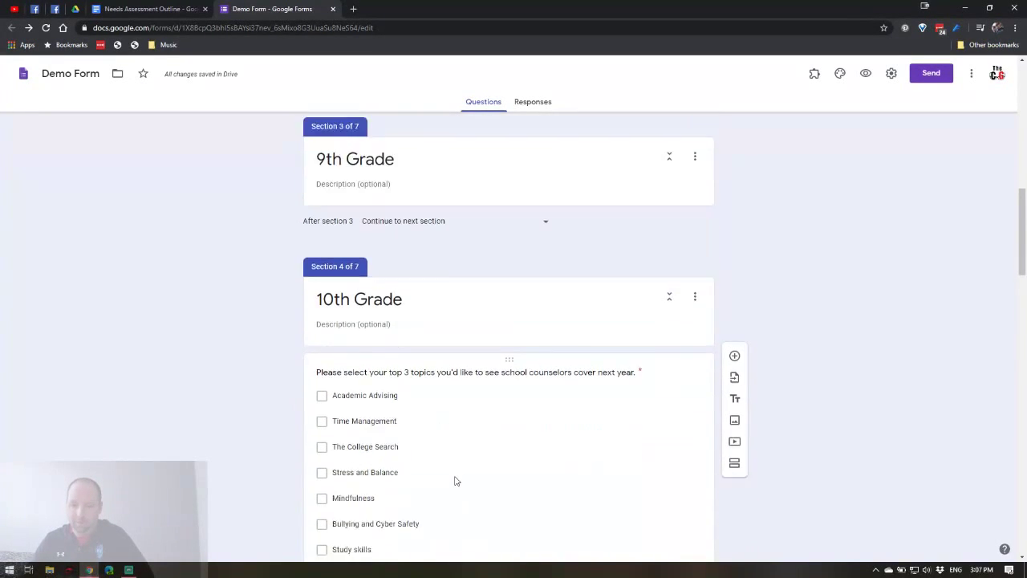
left_click_drag(525, 319, 475, 210)
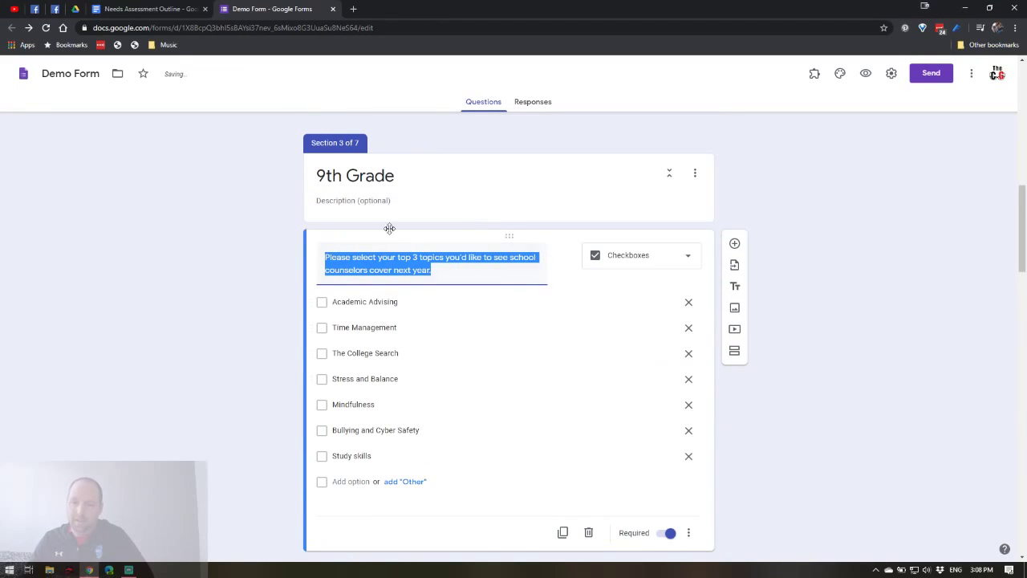
left_click(265, 175)
Check the top 3 topics question in the grade-level sections from 9th to 12th Grade.
scroll(312, 199, "down", 2)
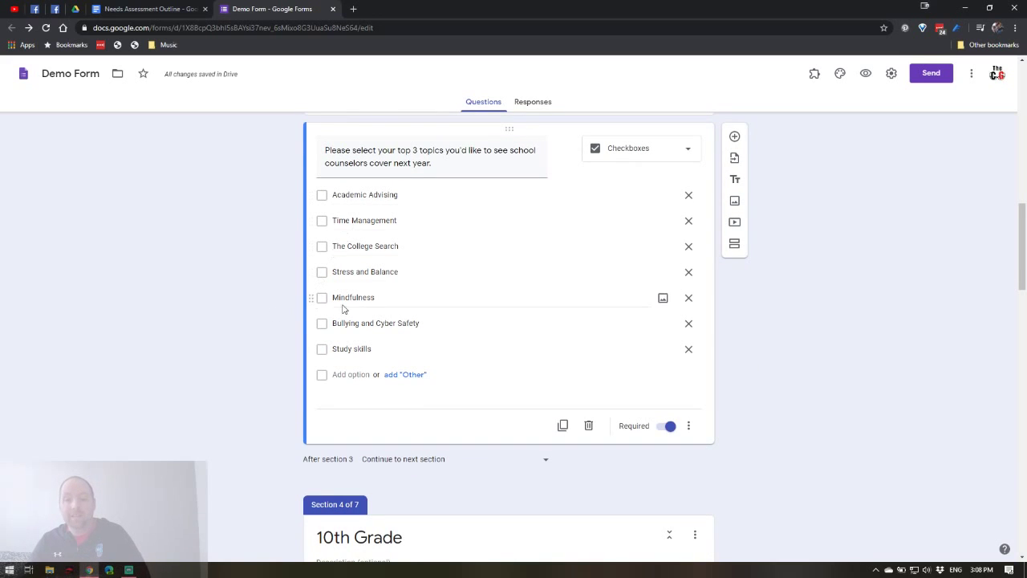
scroll(346, 321, "up", 4)
scroll(351, 321, "down", 12)
scroll(337, 353, "down", 3)
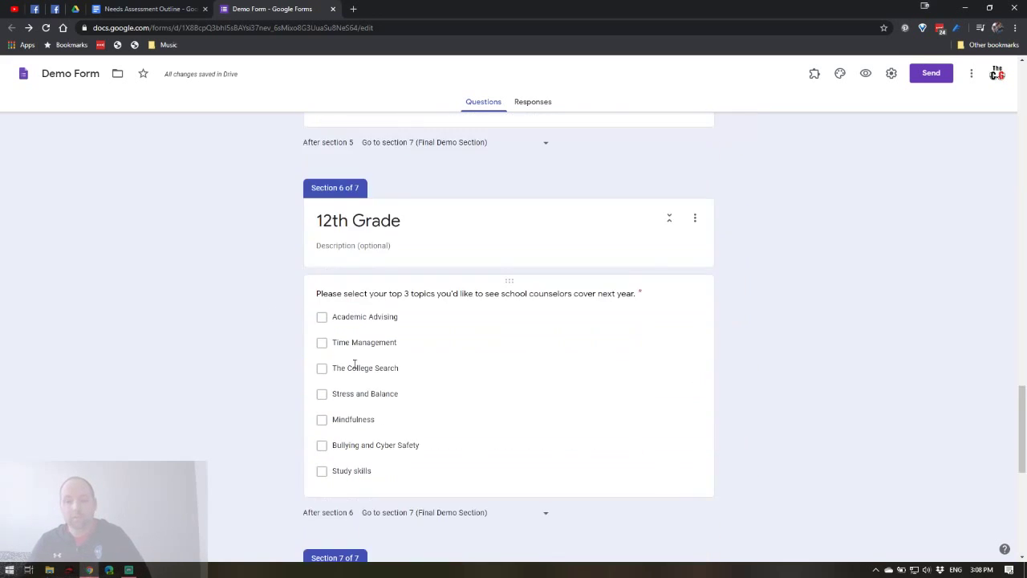
scroll(353, 362, "up", 15)
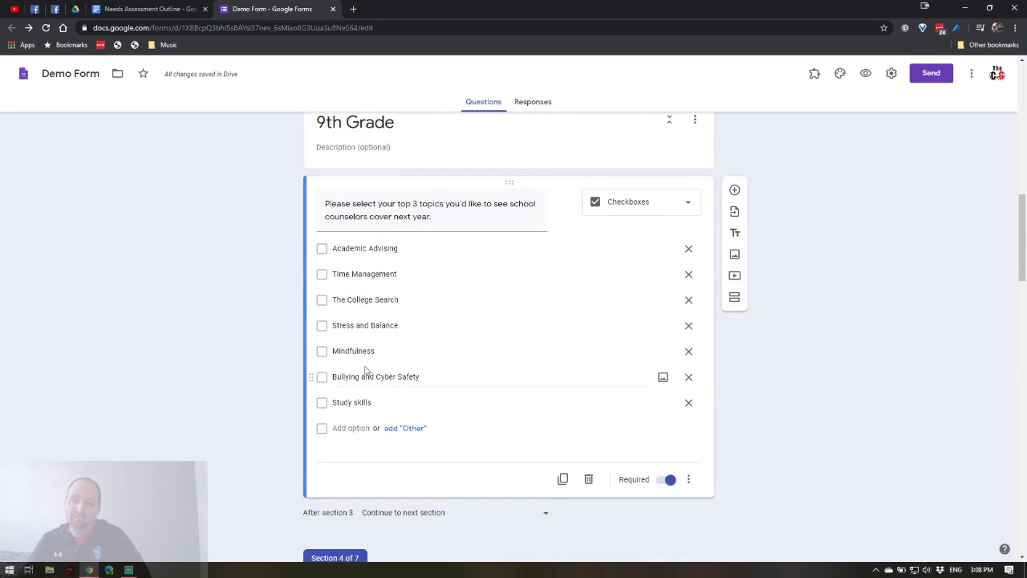
Set the Grade Level question to go to a section based on the answer.
scroll(552, 344, "up", 3)
scroll(529, 344, "down", 3)
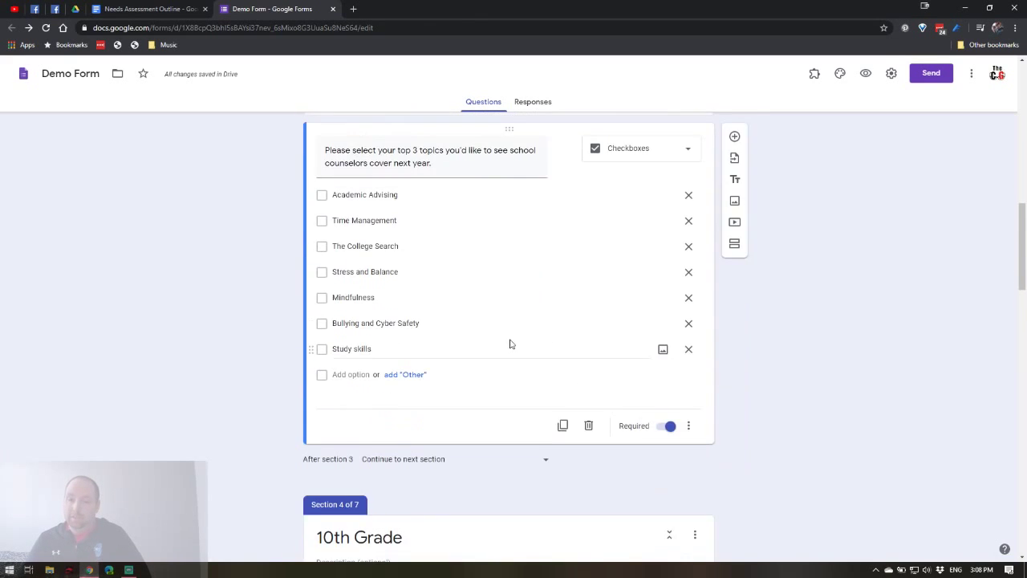
scroll(507, 342, "up", 6)
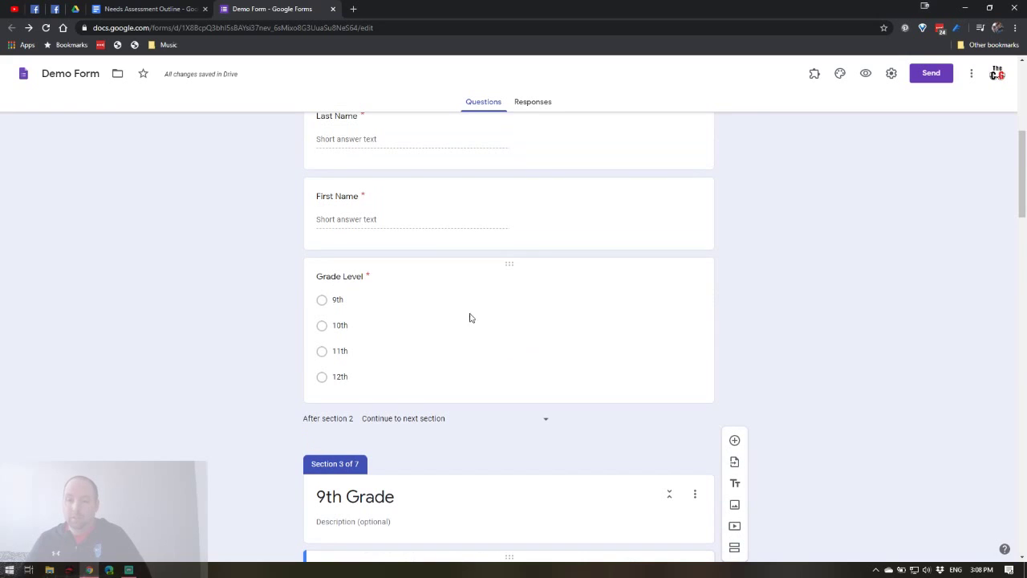
left_click(437, 277)
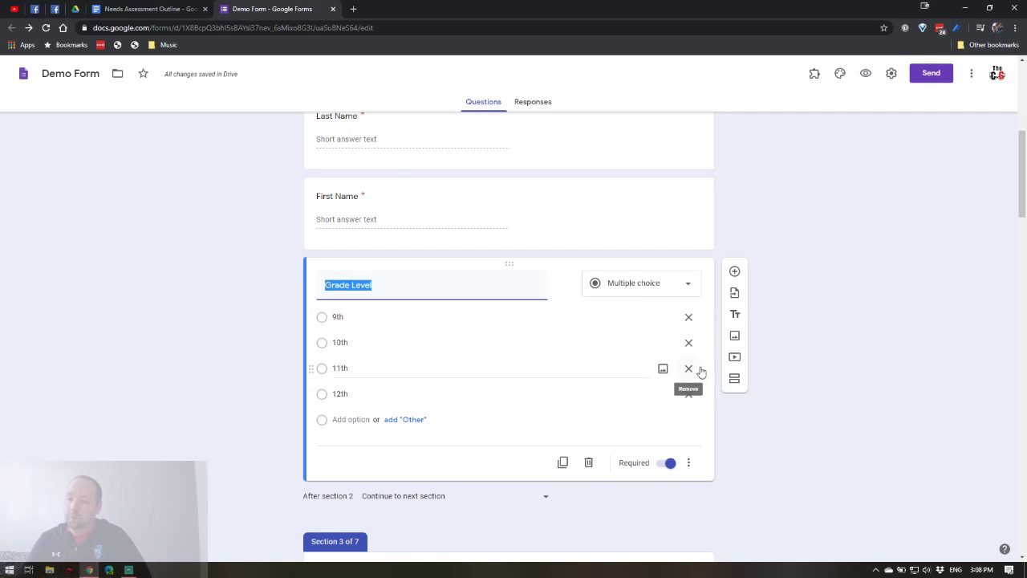
left_click(698, 466)
left_click(696, 463)
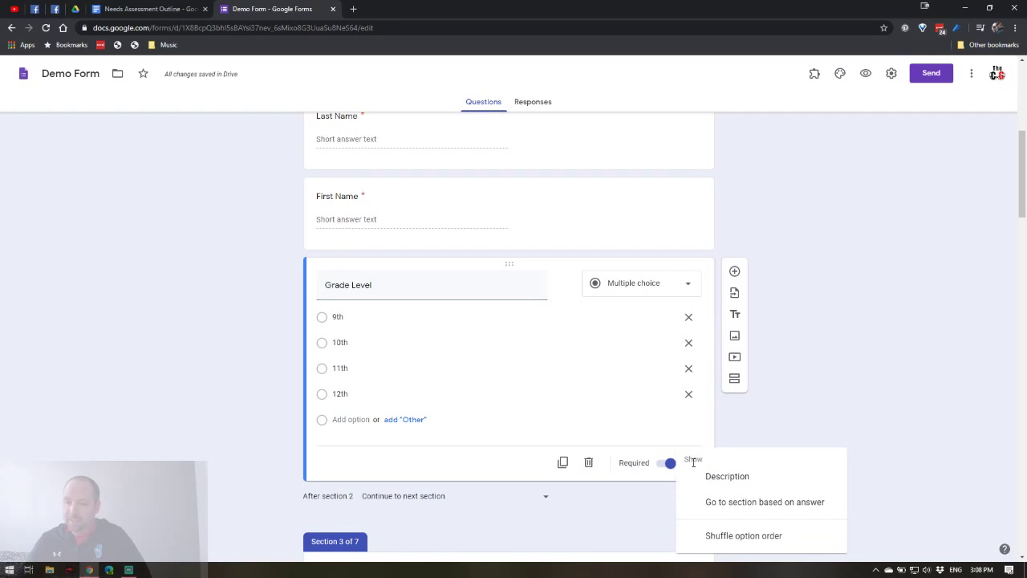
left_click(733, 436)
scroll(723, 402, "down", 2)
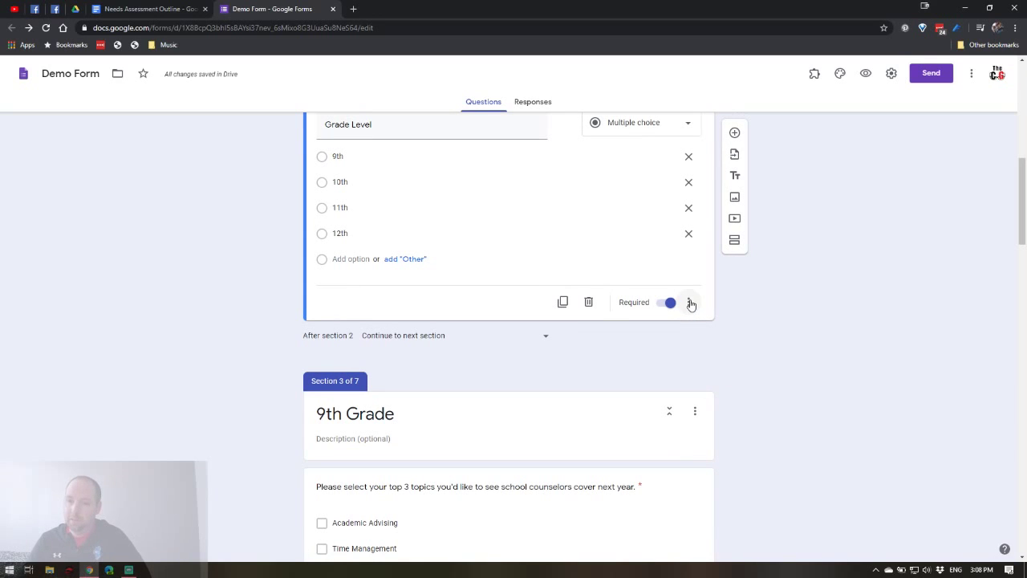
left_click(690, 303)
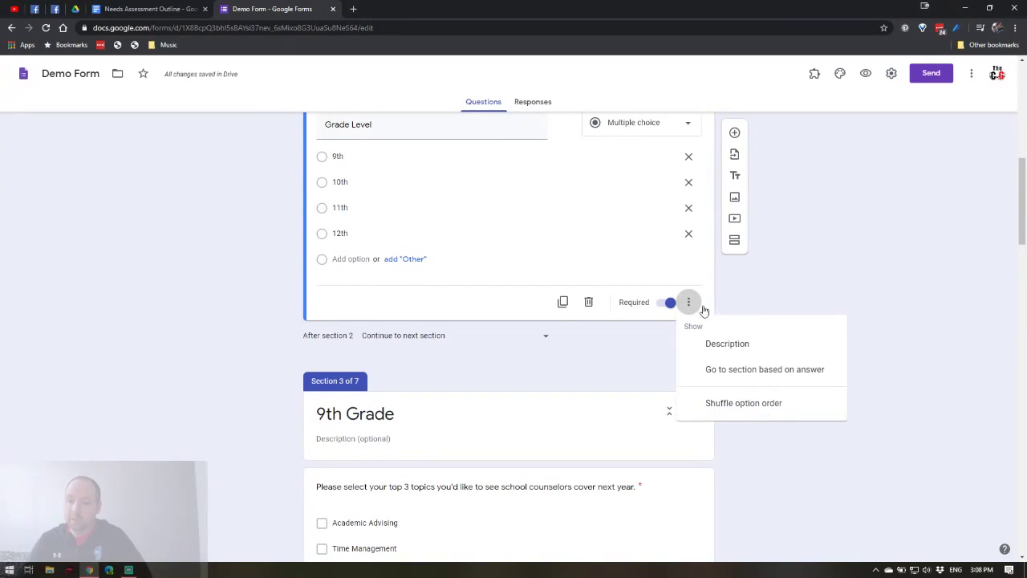
left_click(756, 371)
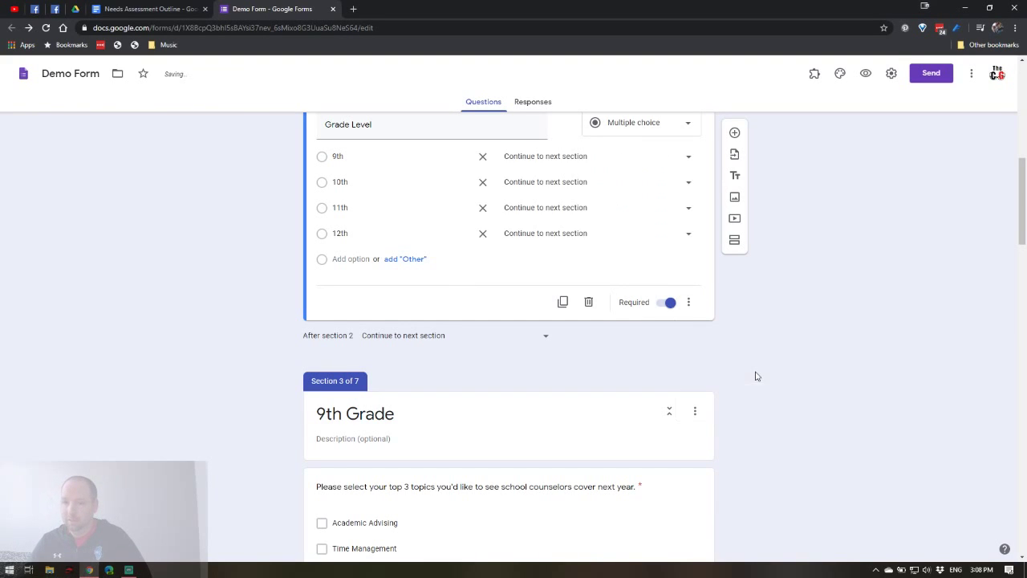
Route the Grade Level answers 9th, 10th, 11th and 12th to sections 3, 4, 5 and 6, each matching its grade.
scroll(532, 212, "up", 1)
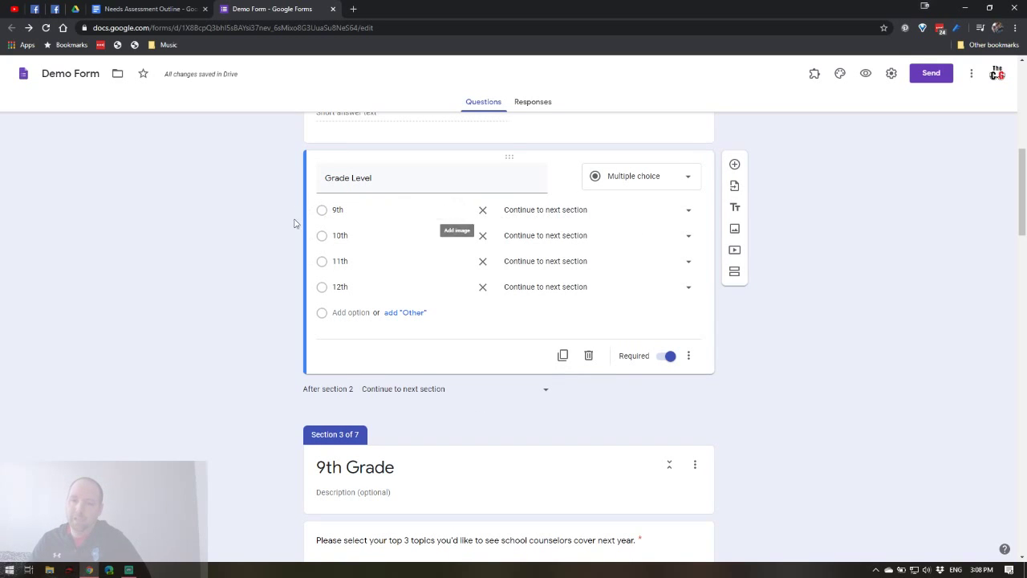
left_click(530, 215)
left_click(604, 288)
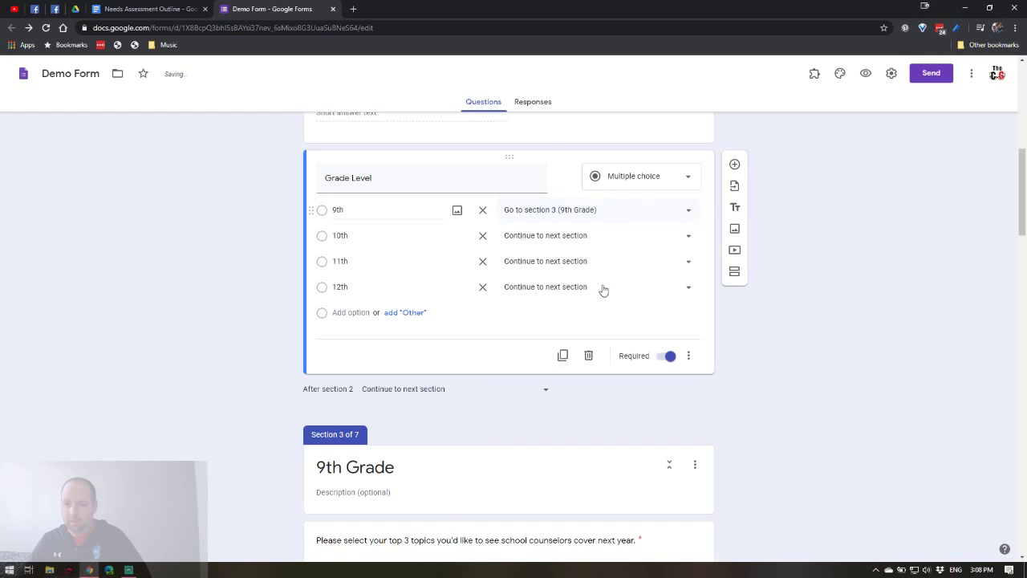
left_click(511, 235)
left_click(518, 337)
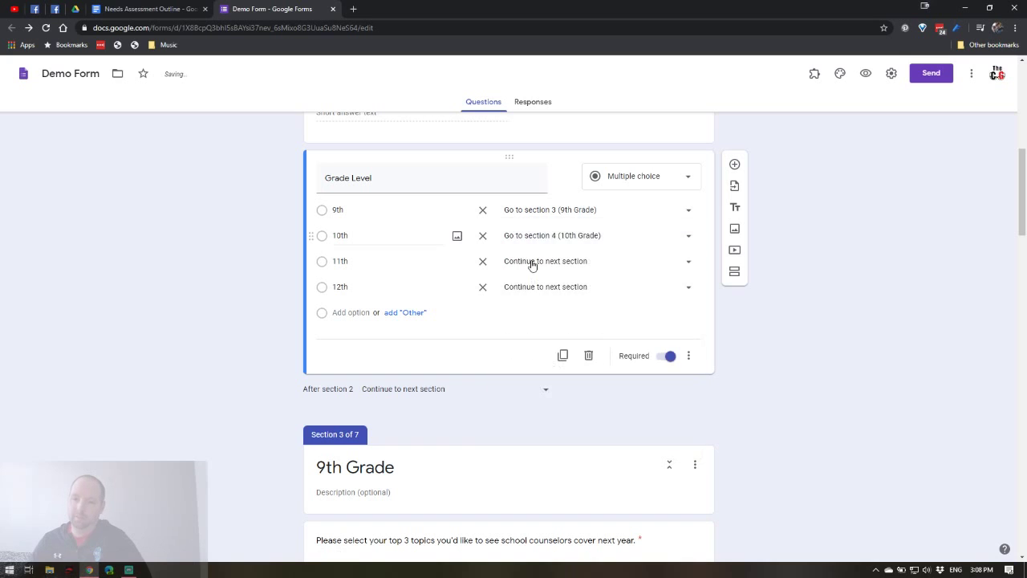
left_click(530, 263)
left_click(532, 391)
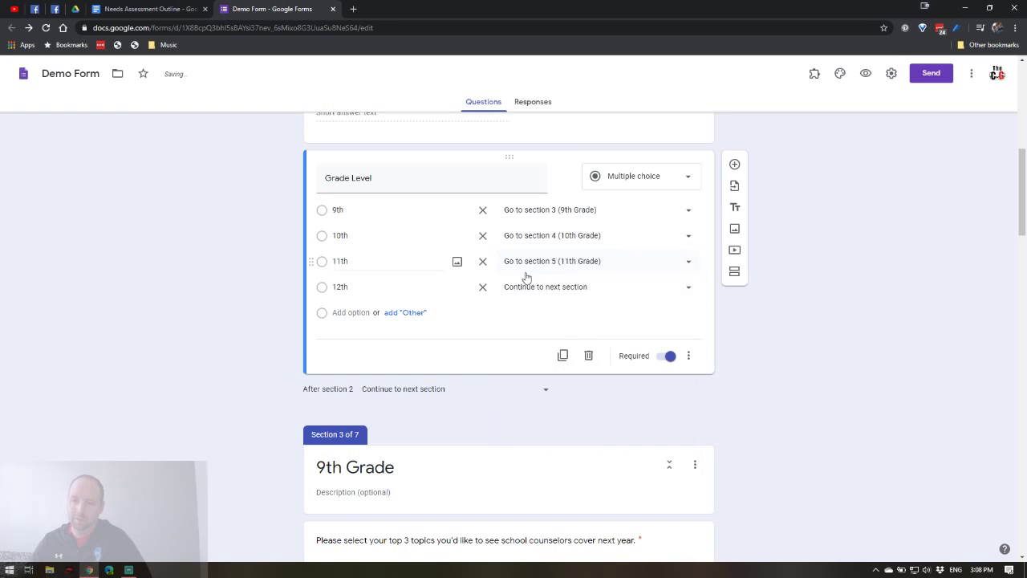
left_click(527, 286)
left_click(585, 441)
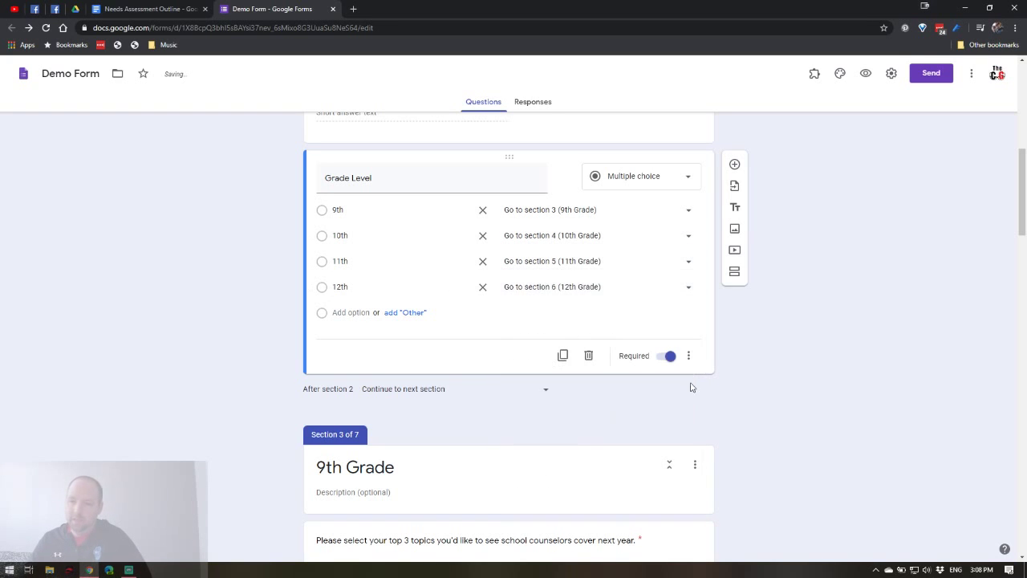
Review how the Grade Level answers lead into the grade sections and where the 9th and 10th Grade sections continue.
scroll(452, 236, "up", 1)
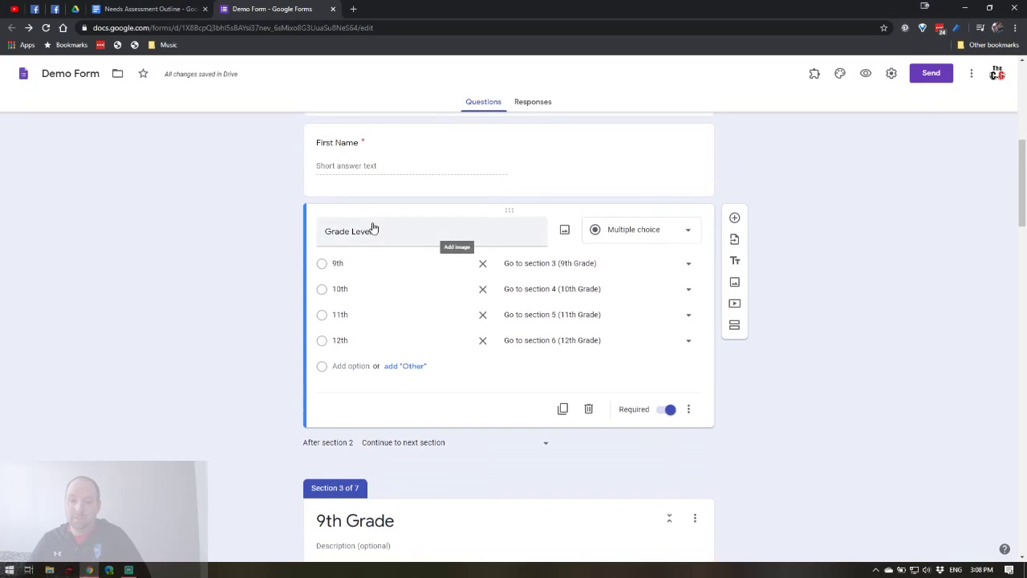
scroll(337, 257, "down", 2)
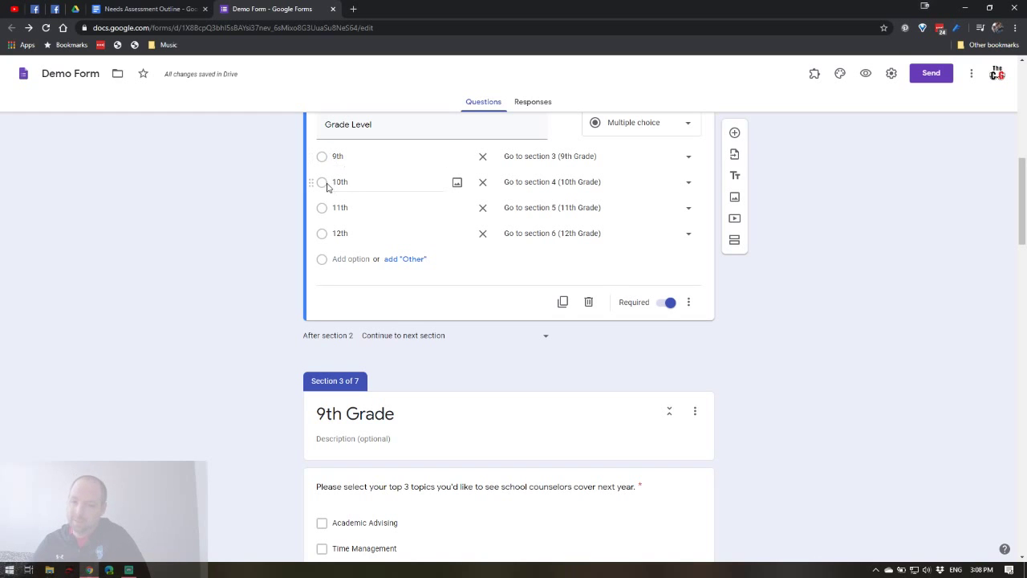
scroll(369, 241, "down", 5)
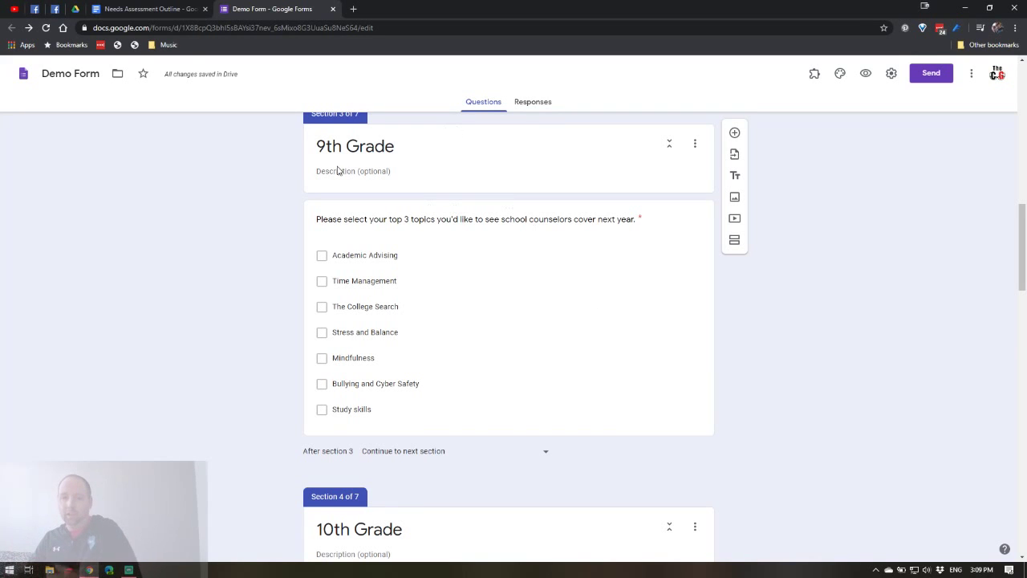
scroll(295, 430, "down", 2)
scroll(500, 361, "up", 4)
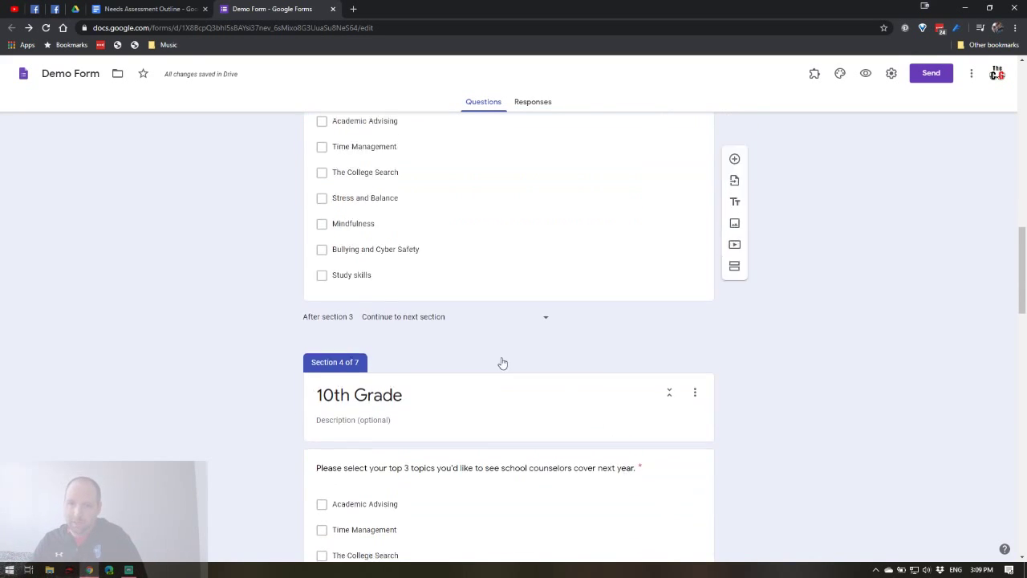
scroll(432, 243, "up", 2)
scroll(397, 370, "down", 8)
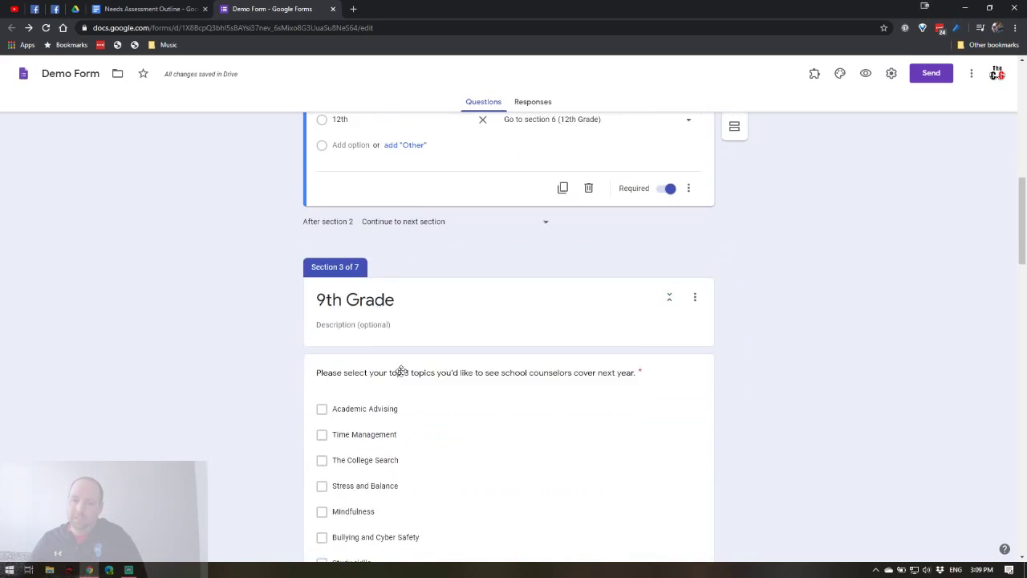
scroll(486, 401, "up", 5)
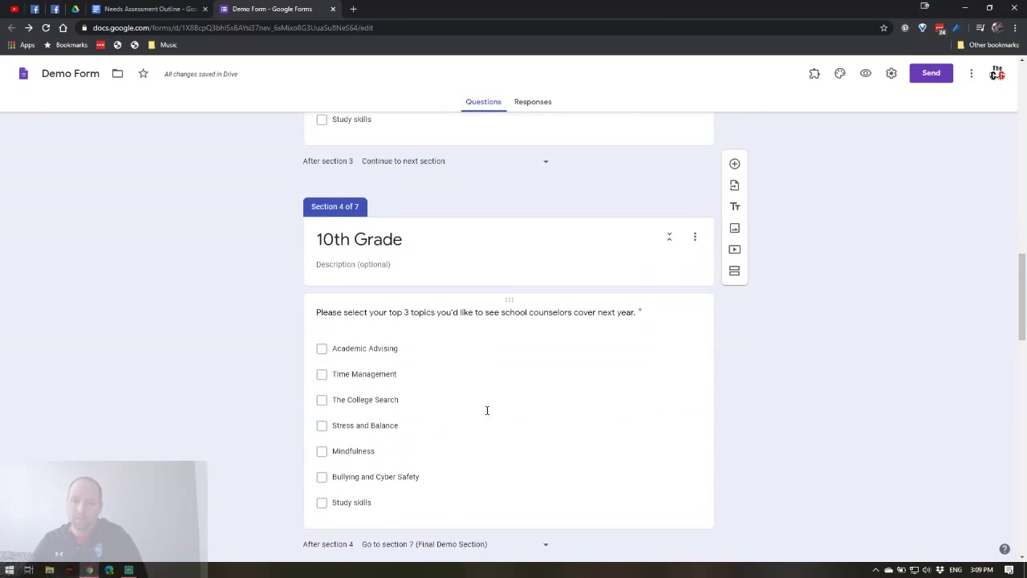
Set the 9th Grade section to continue to section 7 (Final Demo Section) when it is completed.
scroll(456, 358, "down", 1)
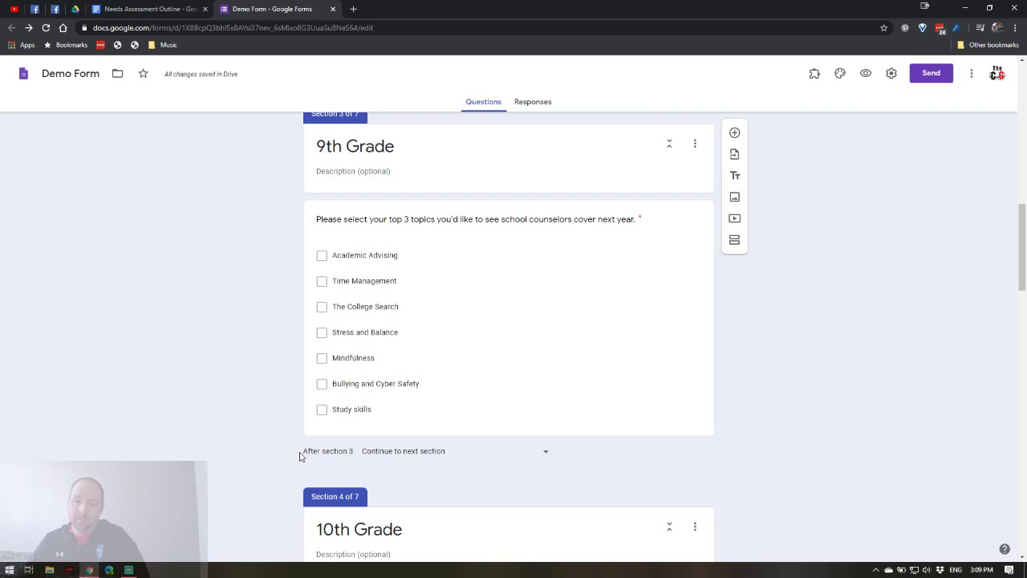
left_click_drag(291, 465, 297, 454)
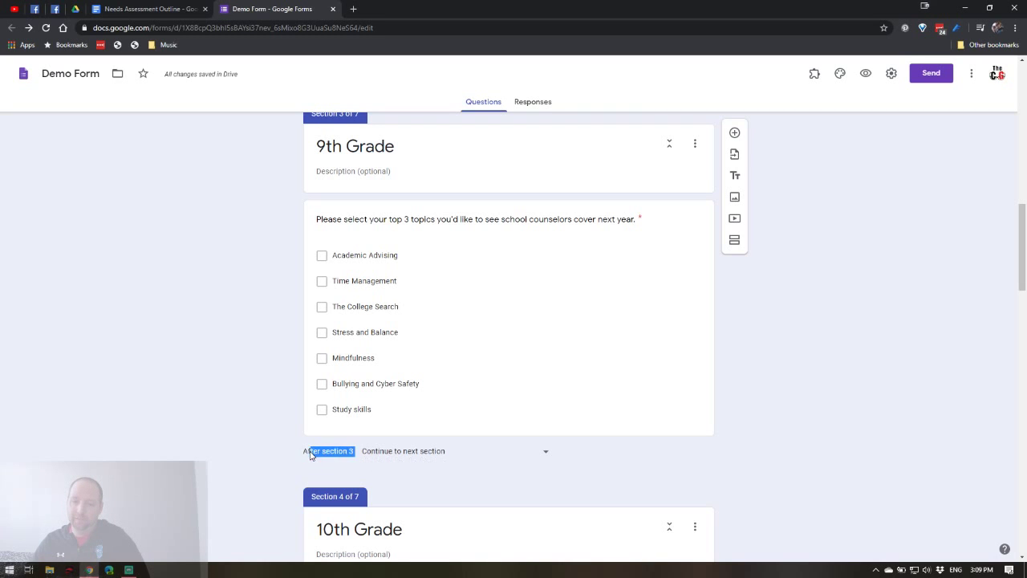
left_click(296, 457)
scroll(290, 454, "down", 6)
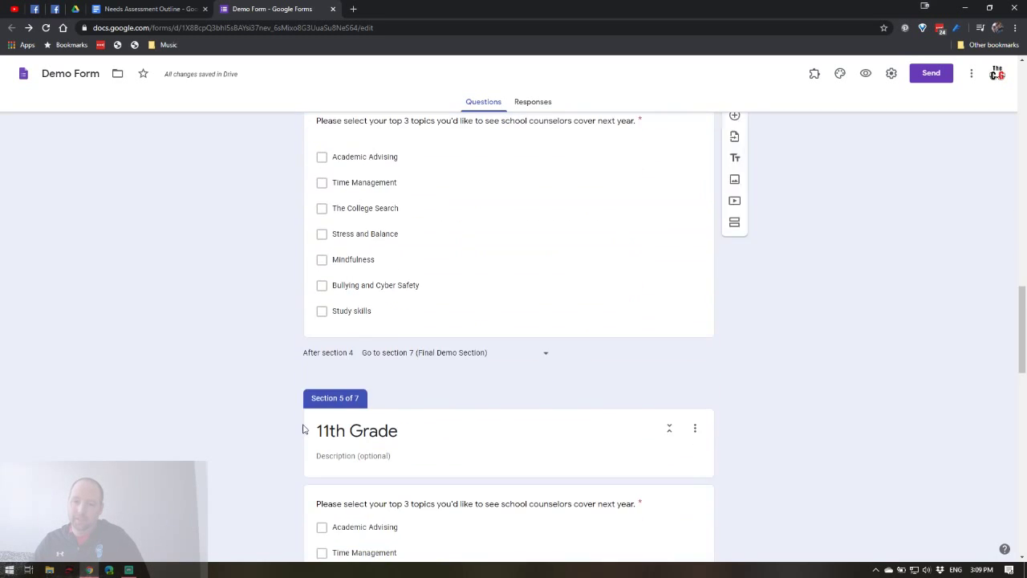
scroll(343, 362, "down", 2)
scroll(326, 355, "up", 7)
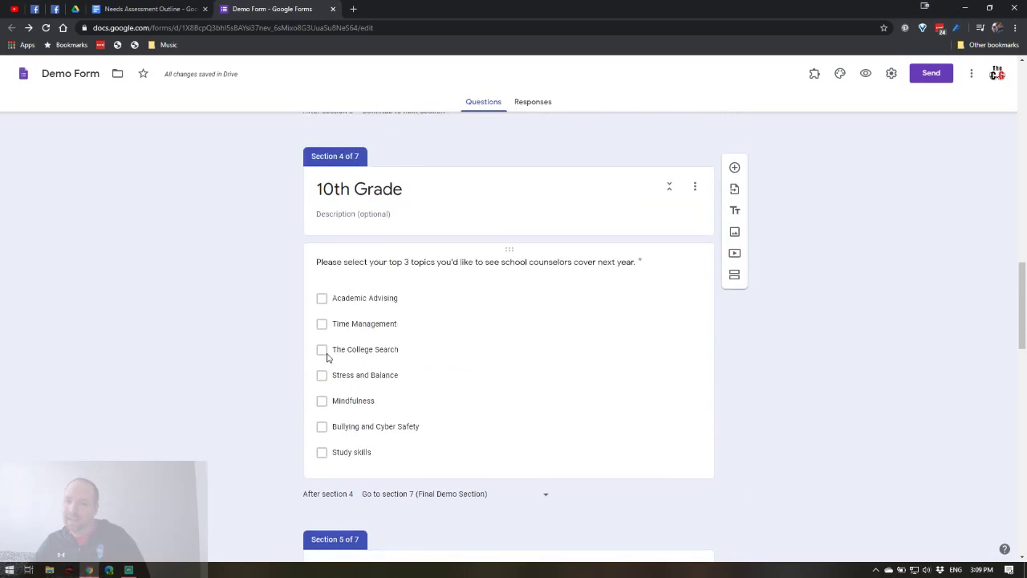
scroll(277, 348, "up", 1)
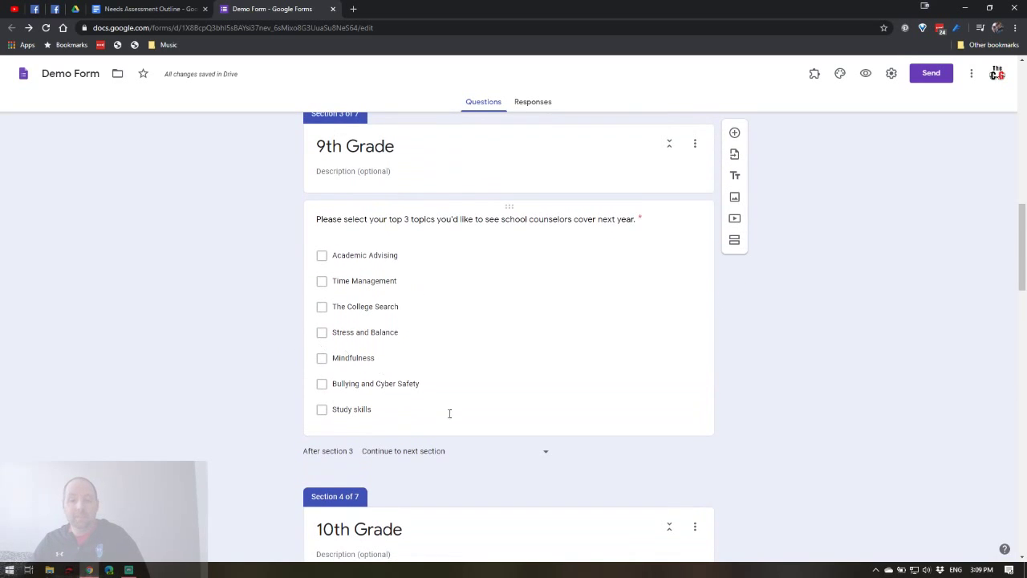
left_click(433, 455)
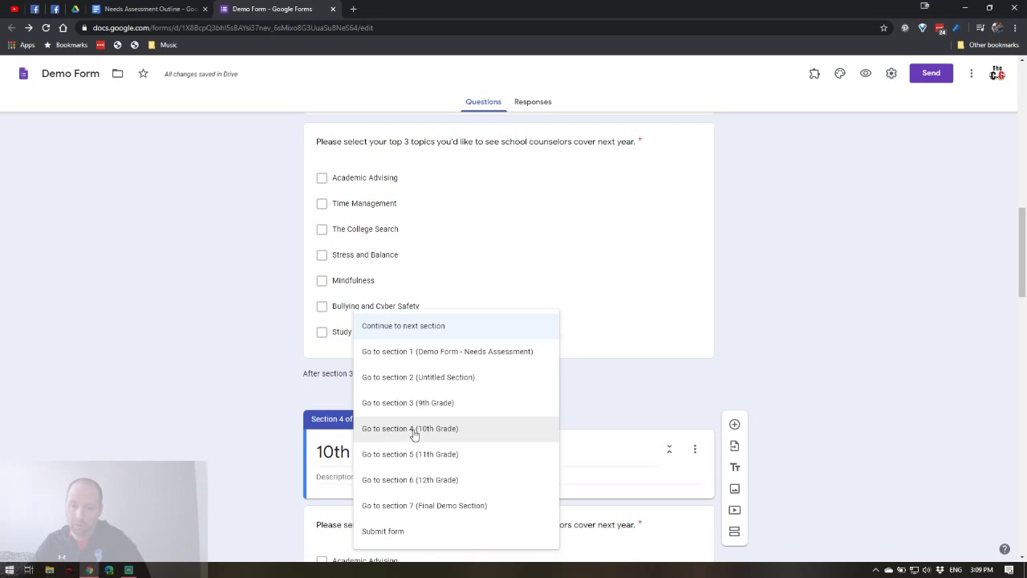
left_click(418, 506)
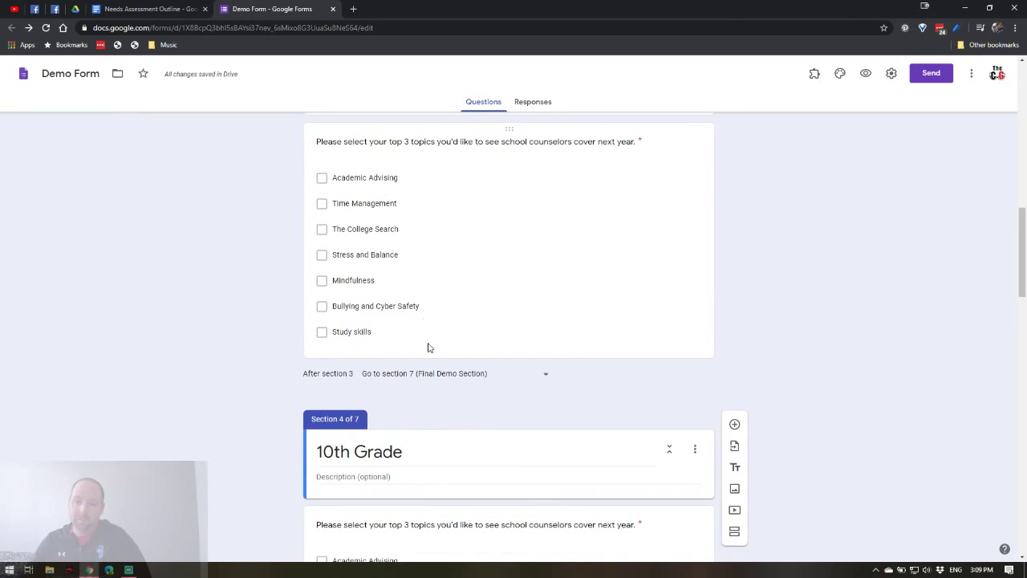
Check where each grade-level section leads and review the questions in the Final Demo Section.
scroll(362, 362, "down", 11)
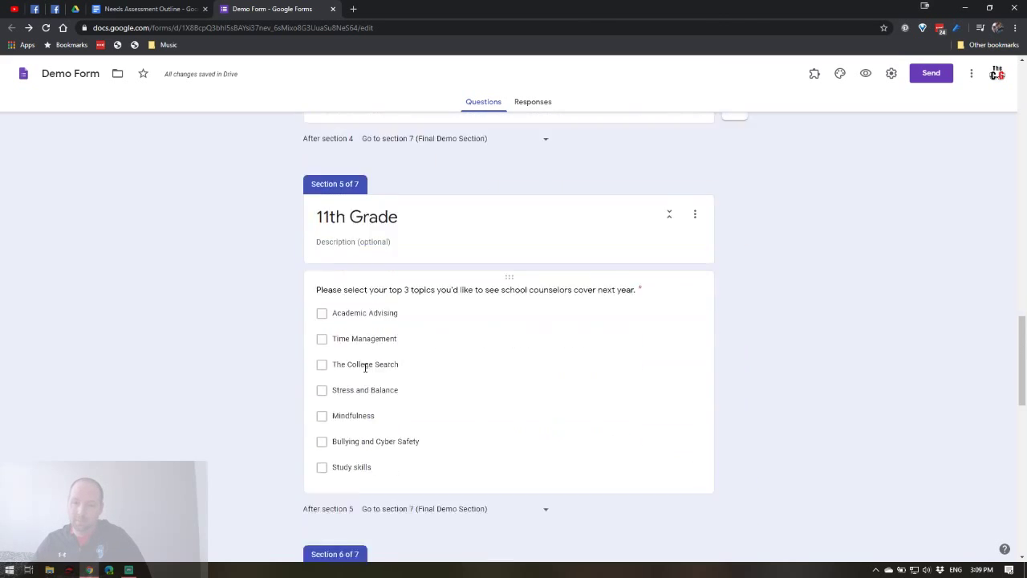
scroll(365, 367, "down", 6)
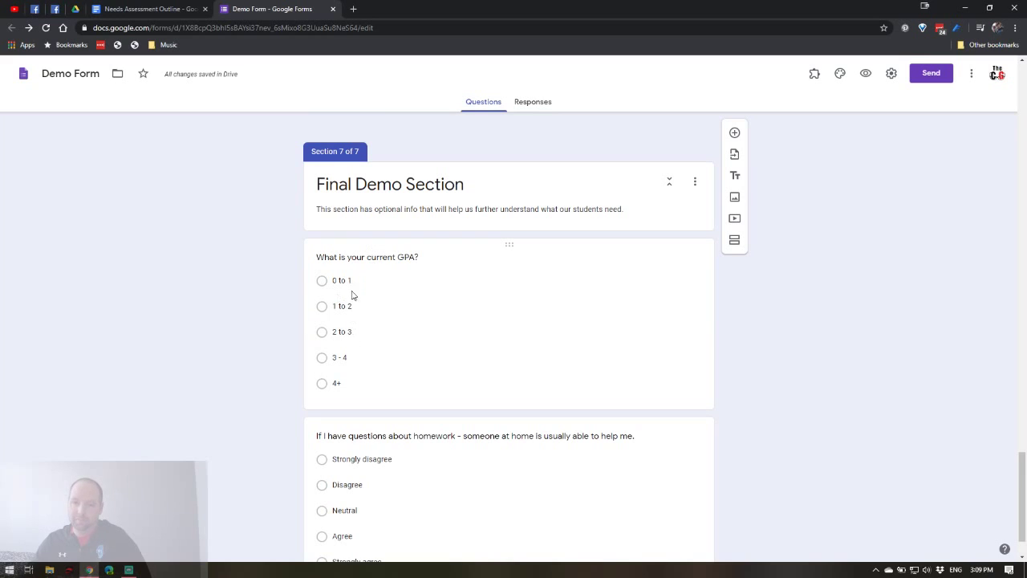
scroll(366, 381, "down", 1)
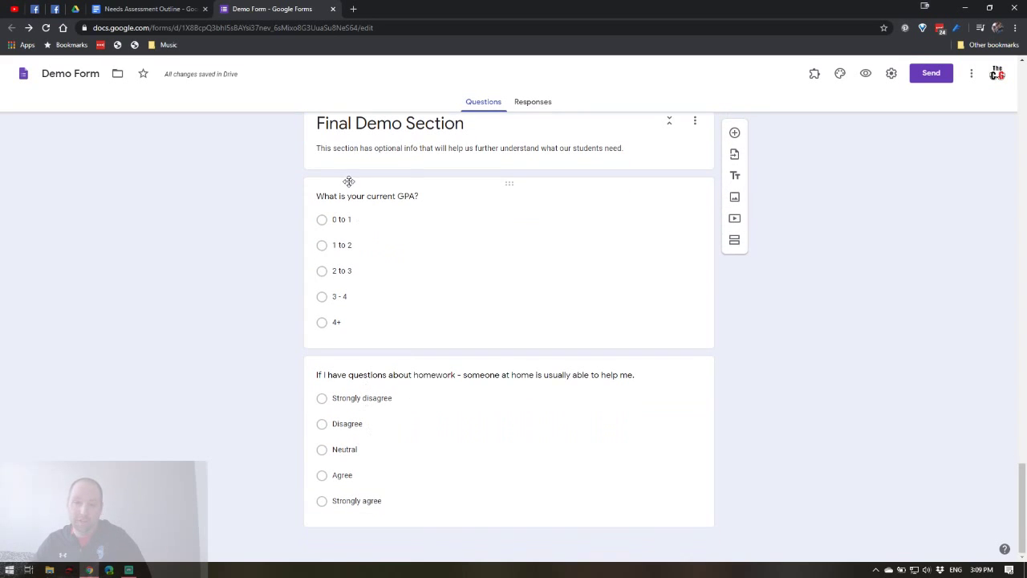
scroll(488, 298, "up", 4)
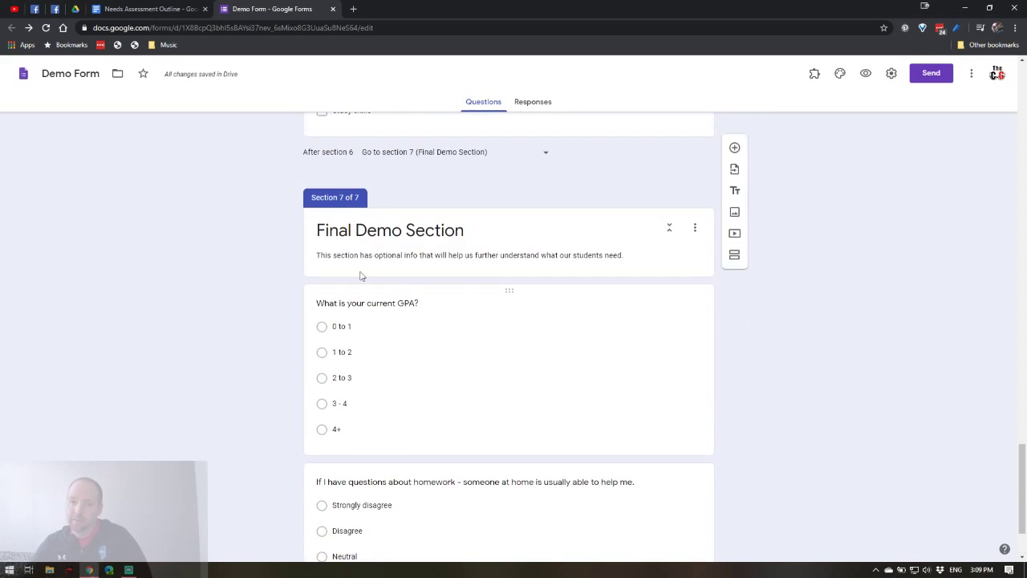
scroll(393, 289, "up", 15)
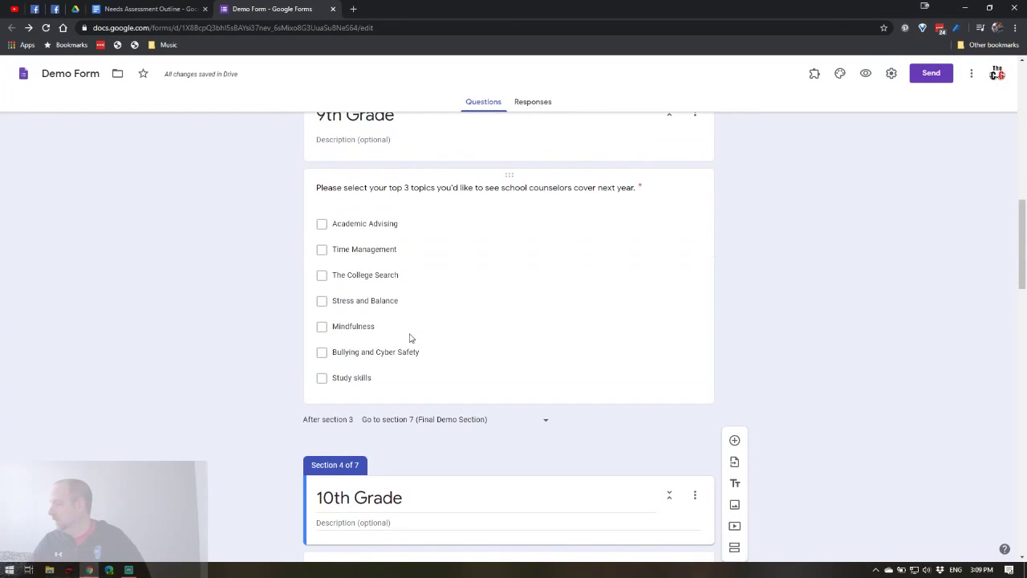
scroll(407, 334, "up", 1)
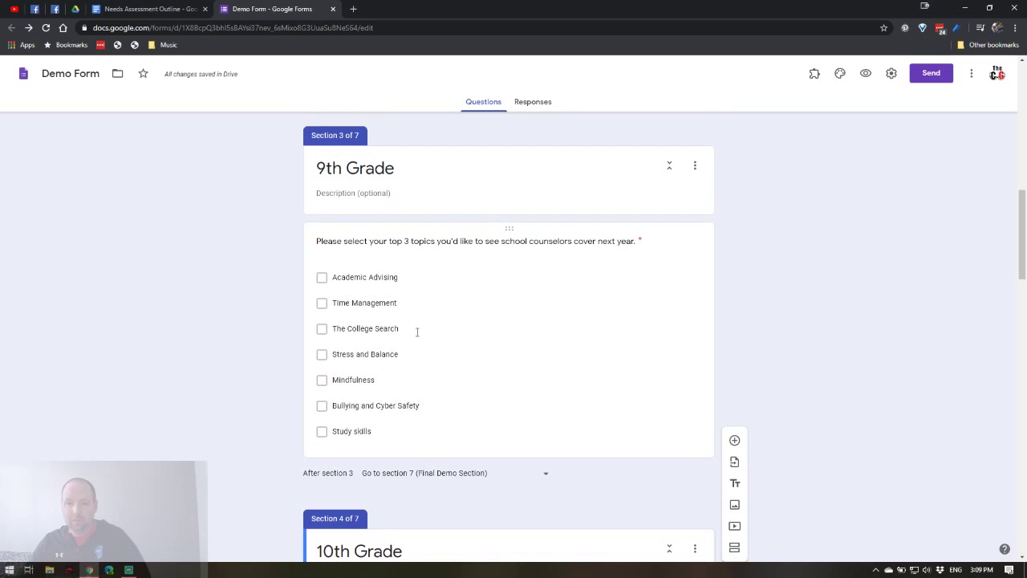
scroll(398, 317, "up", 5)
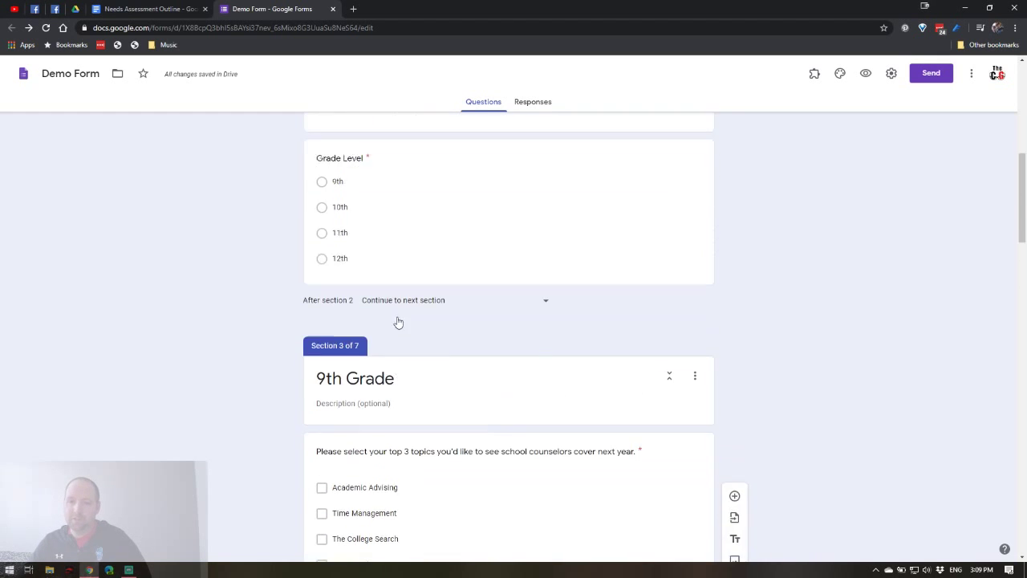
scroll(399, 330, "down", 8)
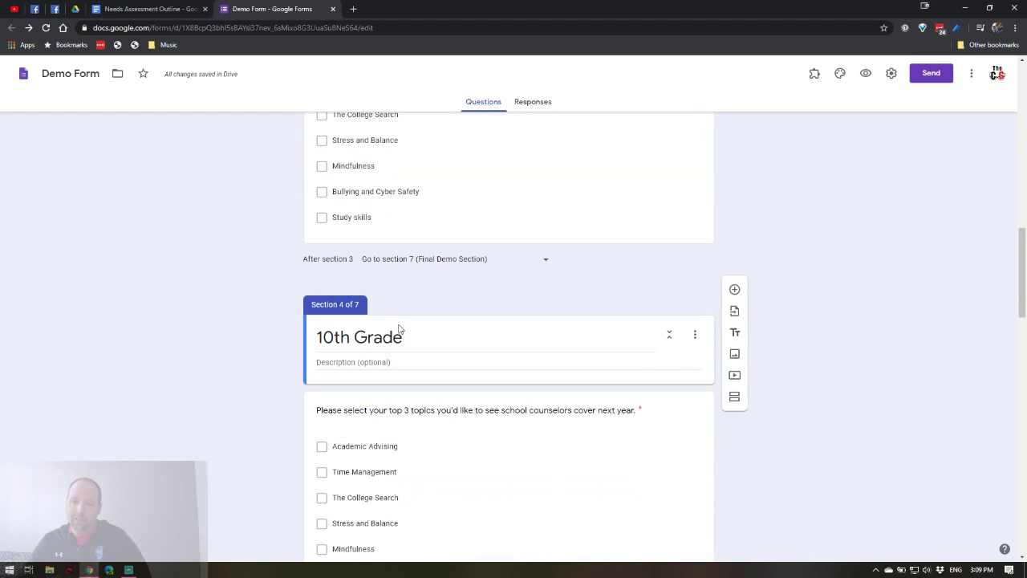
Turn on response validation with the "Select at least" rule for the topics checkbox question in the 9th Grade section.
scroll(397, 323, "up", 3)
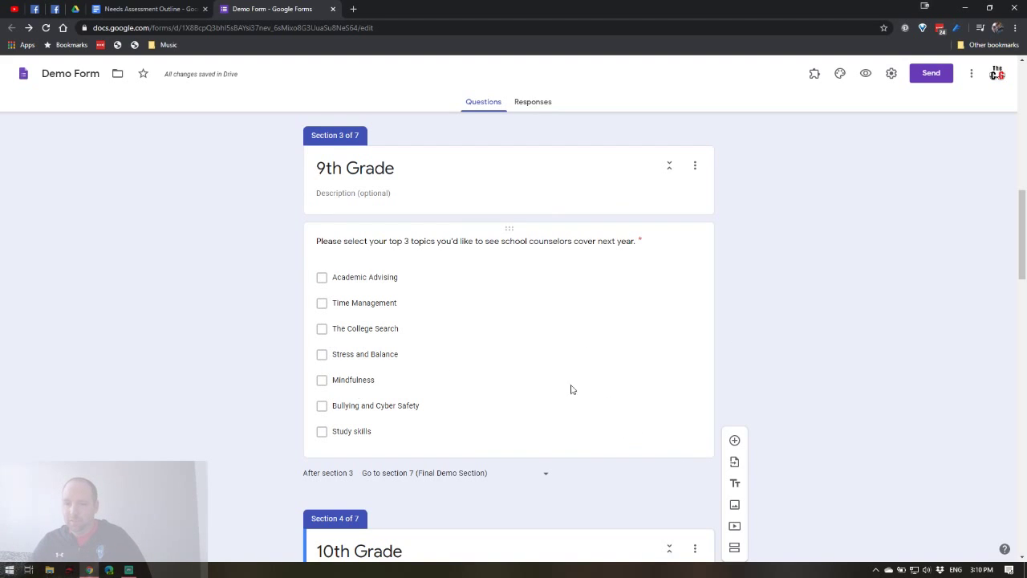
left_click(709, 382)
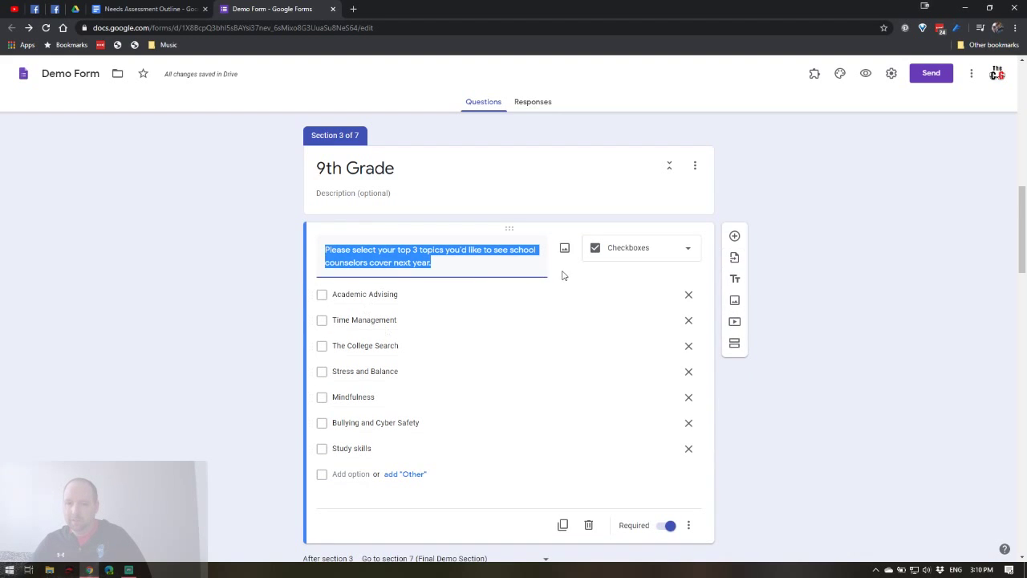
left_click(688, 528)
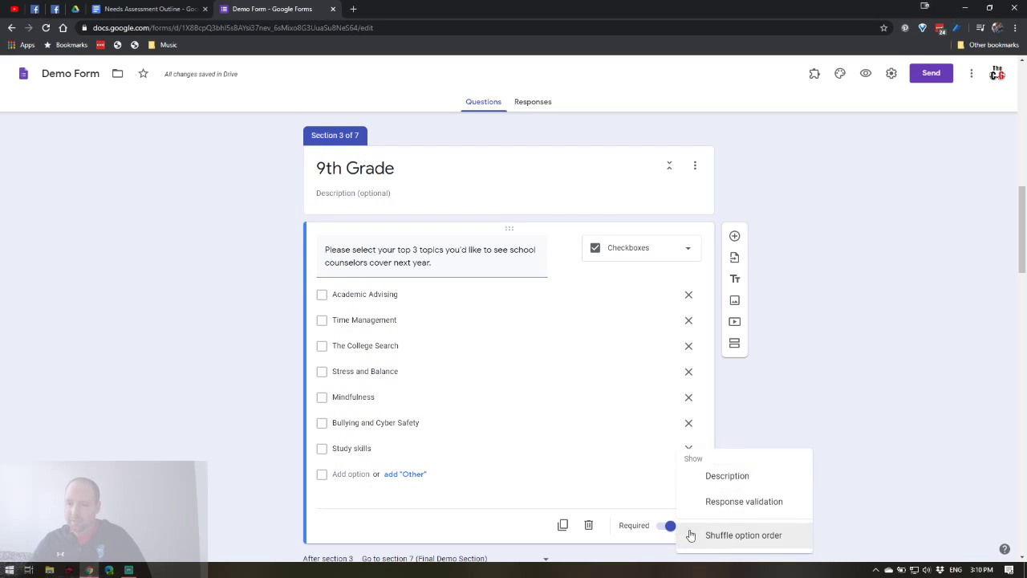
left_click(730, 503)
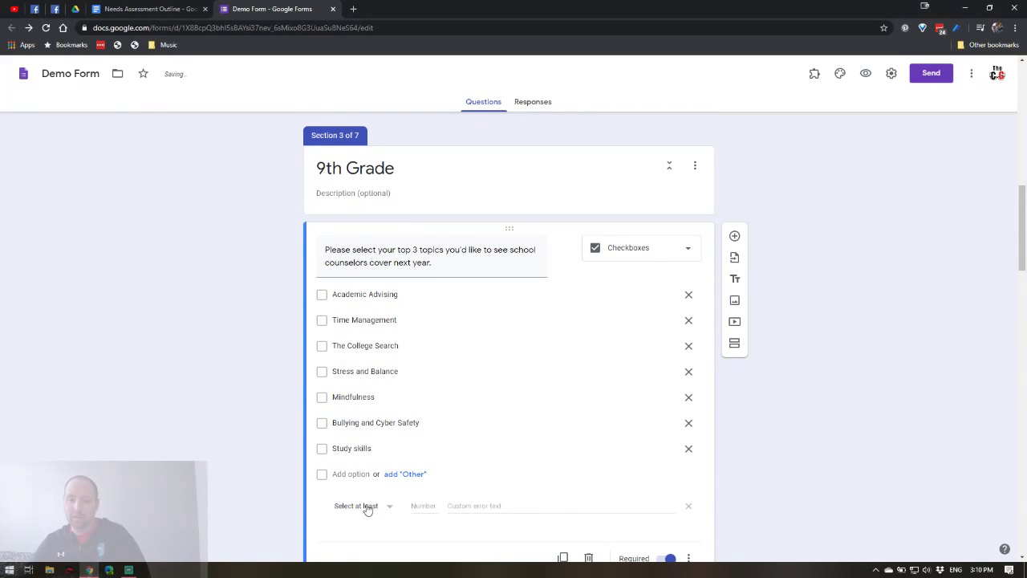
left_click(359, 454)
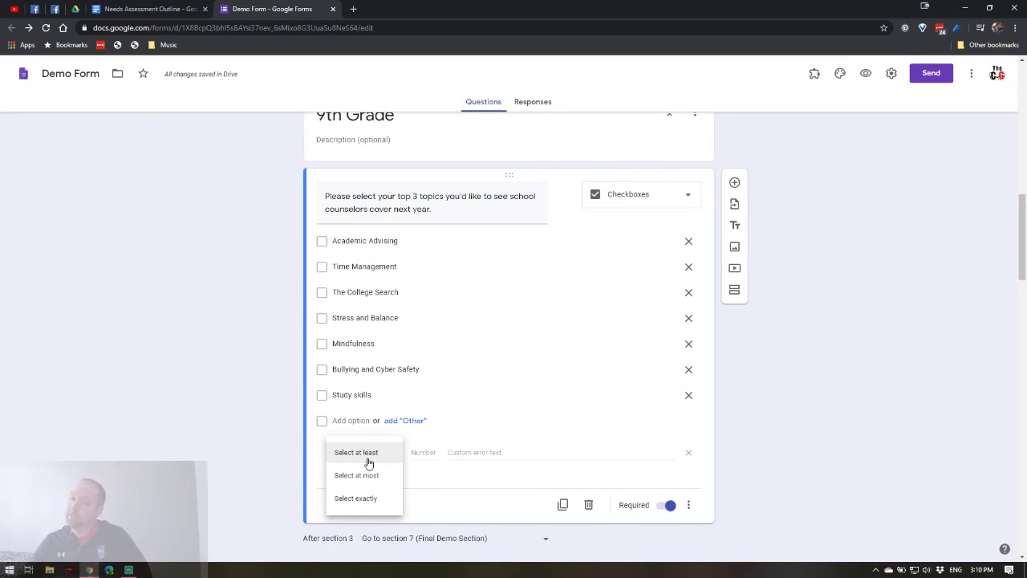
left_click(366, 454)
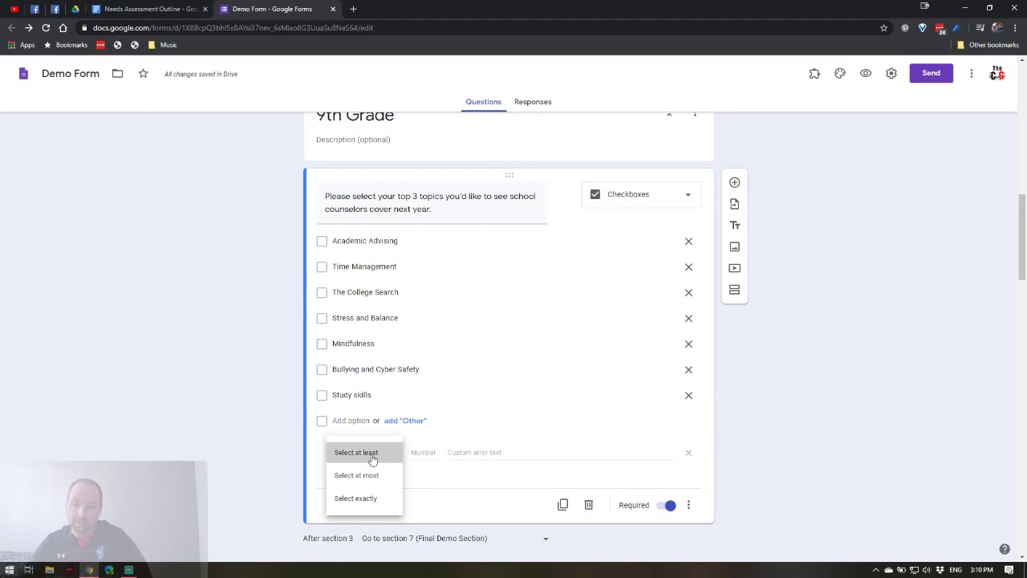
Change the validation rule to "Select exactly" 3 and set its custom error text to "Please pick 3.".
left_click(484, 449)
type("Ple")
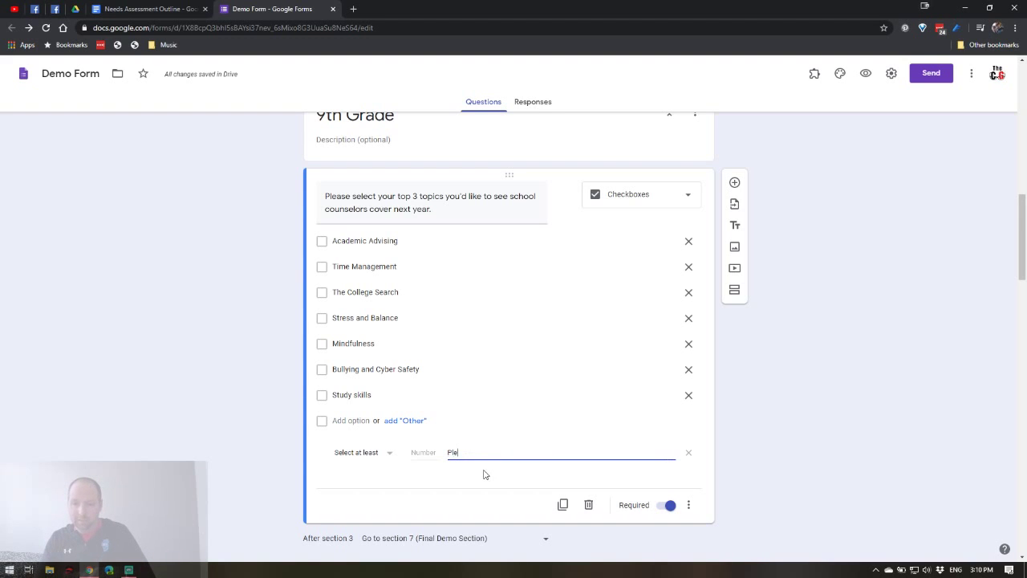
type("ase pick")
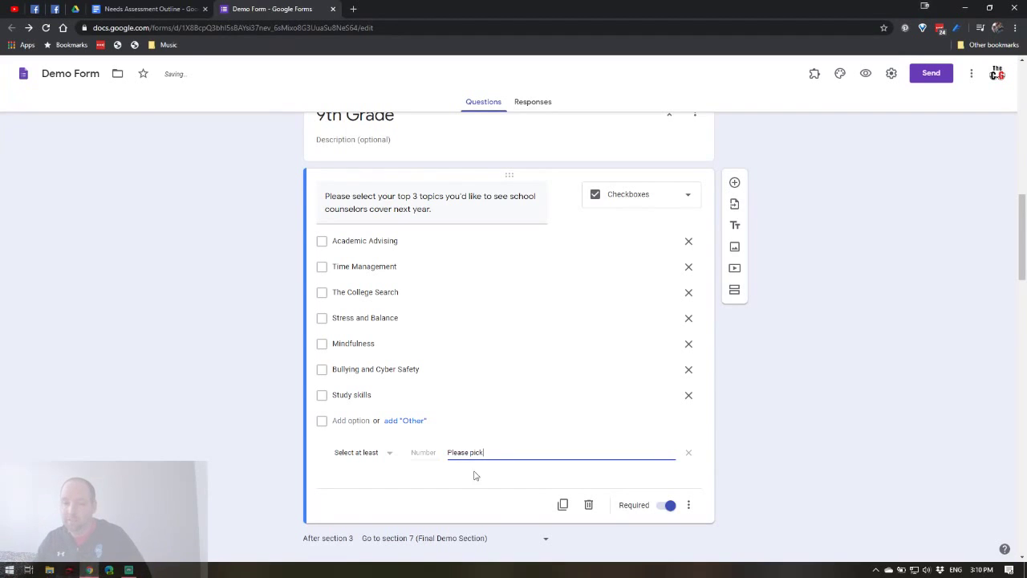
left_click(358, 464)
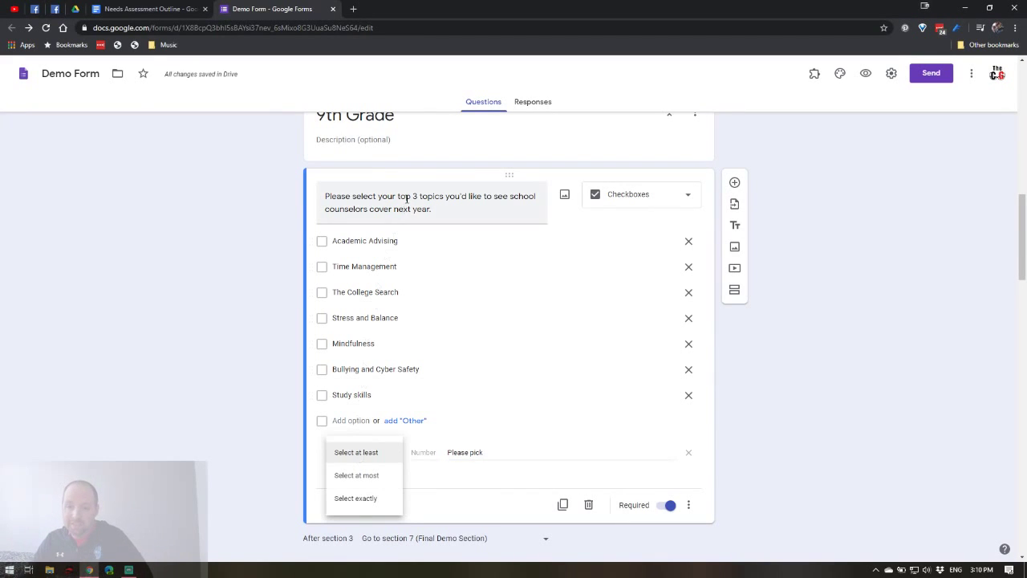
left_click(368, 506)
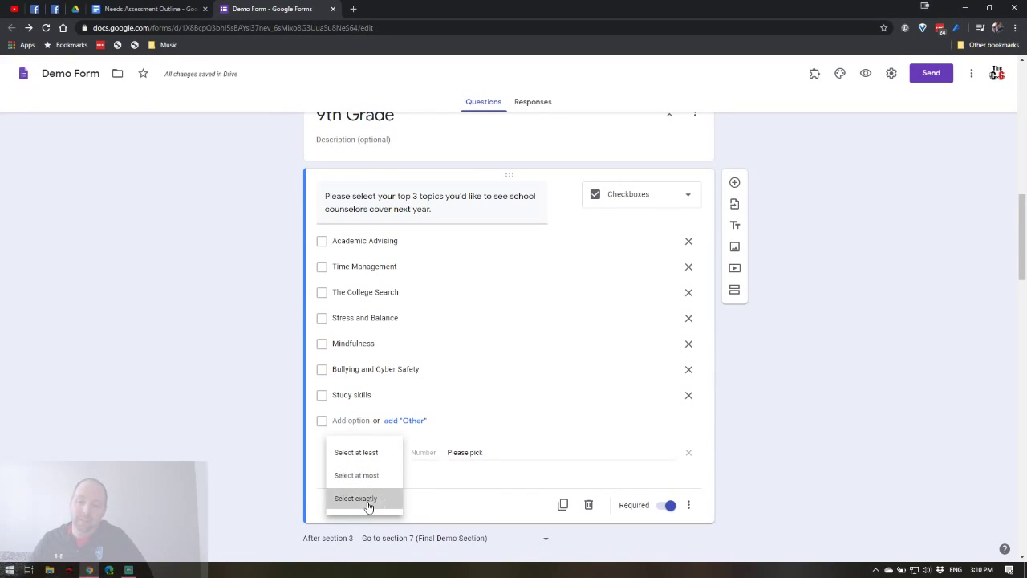
type("3")
triple_click(520, 451)
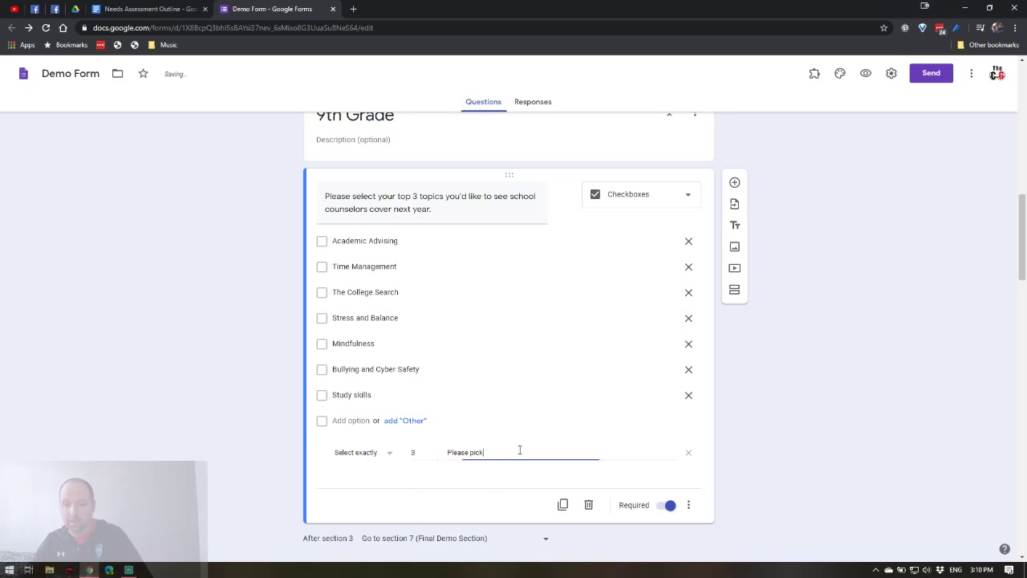
left_click(520, 451)
type("3")
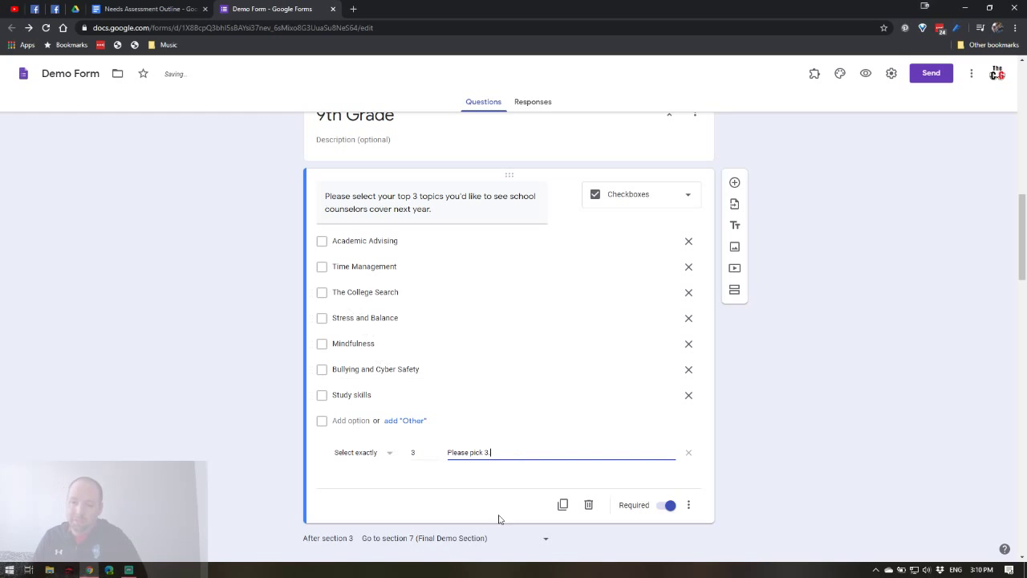
key("BackSpace")
type(".")
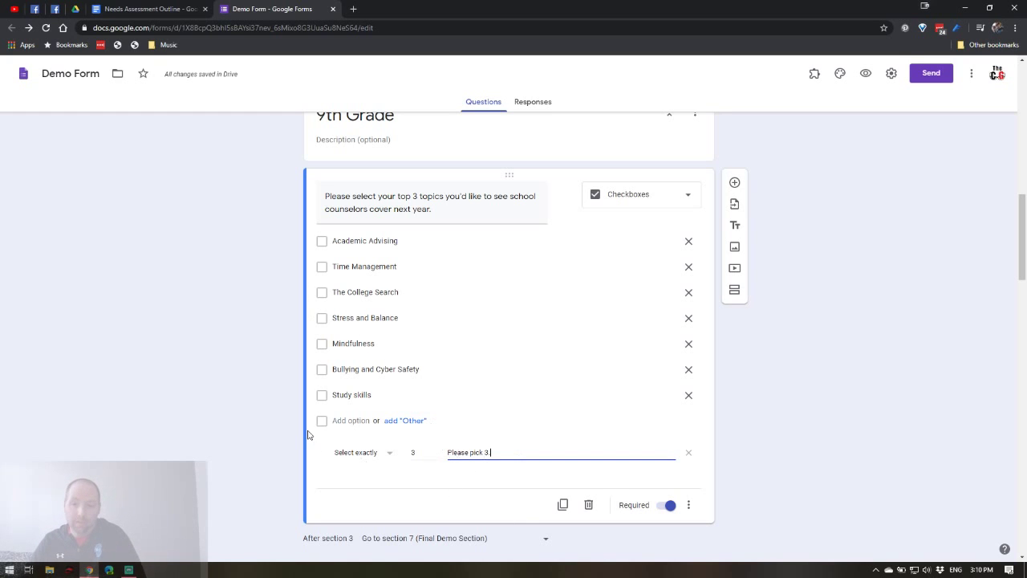
left_click(271, 408)
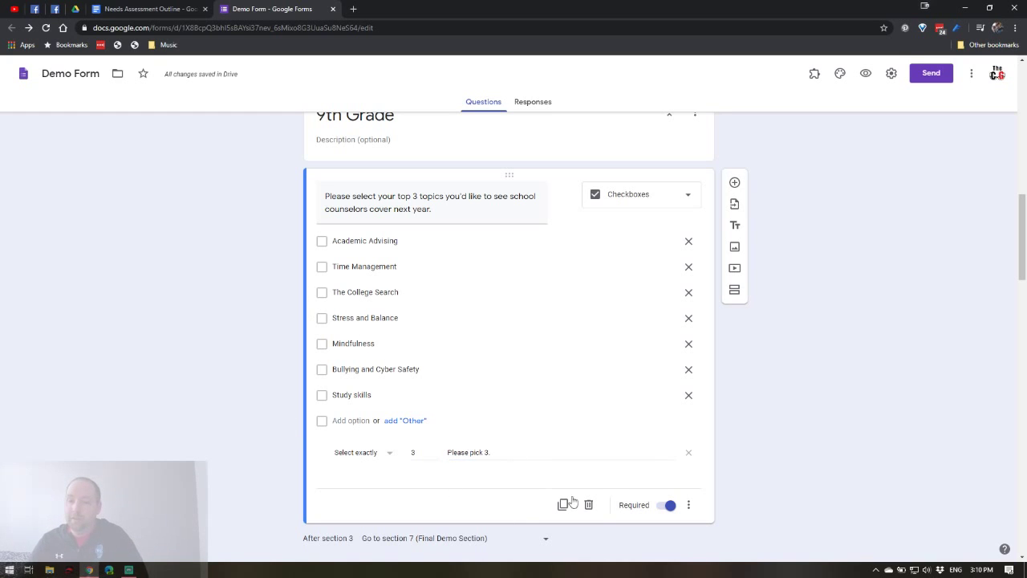
Try response validation on the First Name question, look at its rule types, and remove the validation.
scroll(416, 304, "up", 5)
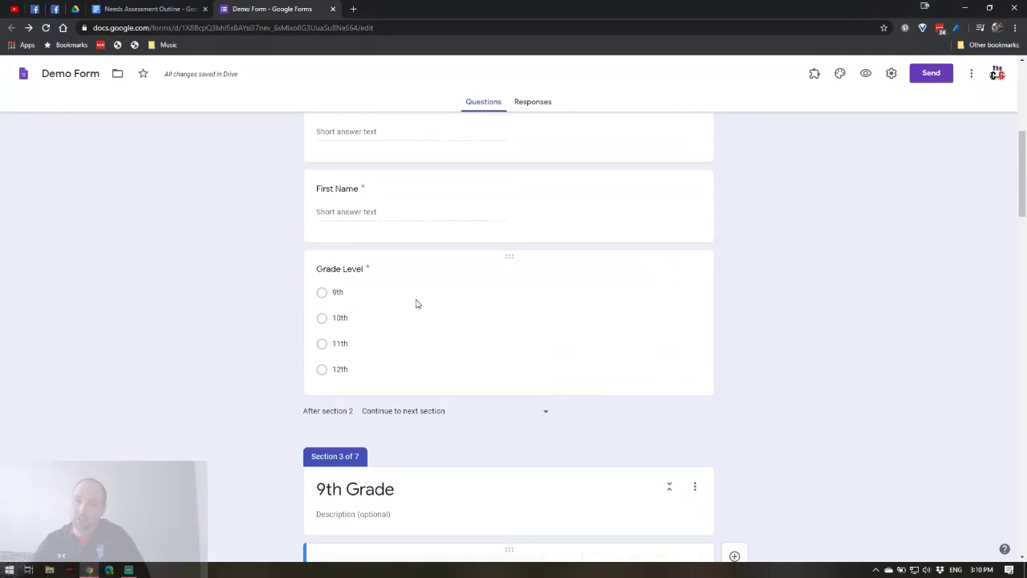
scroll(416, 304, "up", 2)
left_click(407, 308)
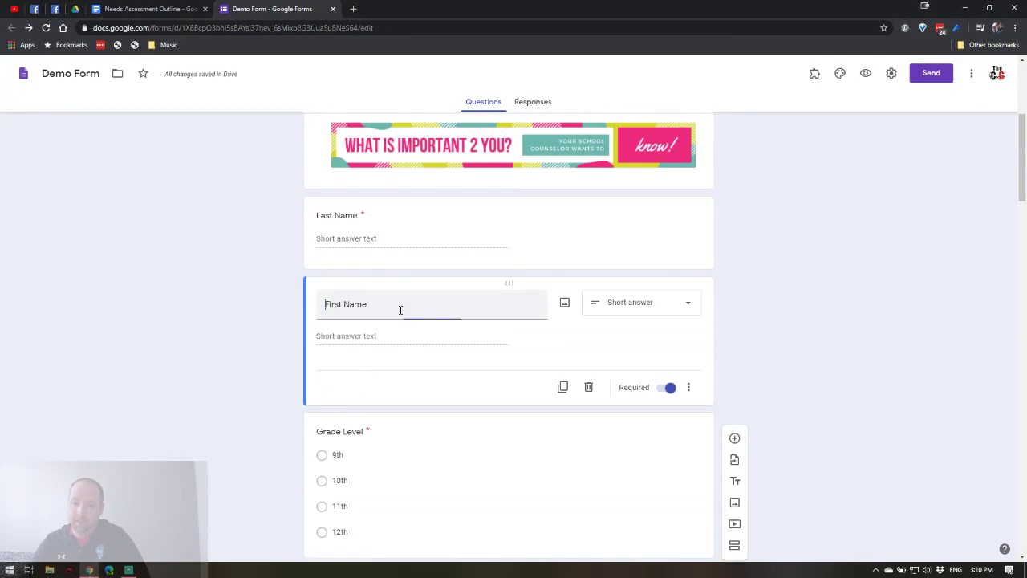
left_click(692, 389)
left_click(733, 456)
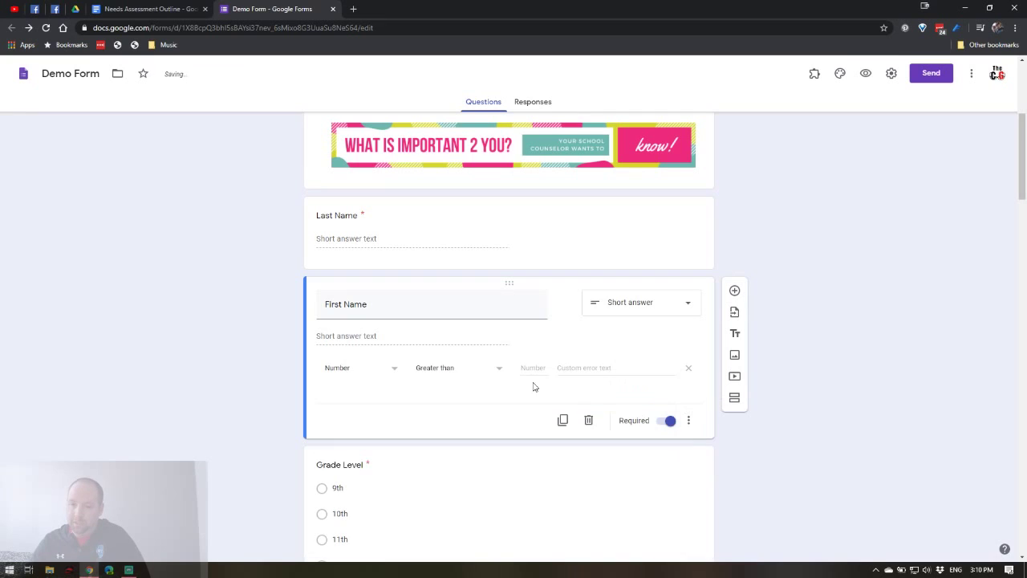
left_click(366, 375)
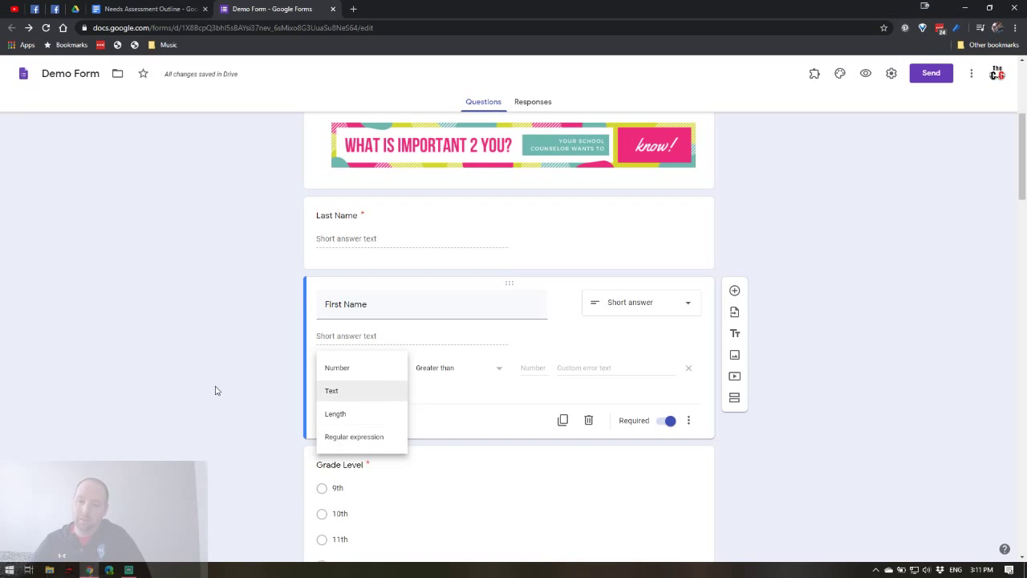
left_click(462, 392)
left_click(689, 368)
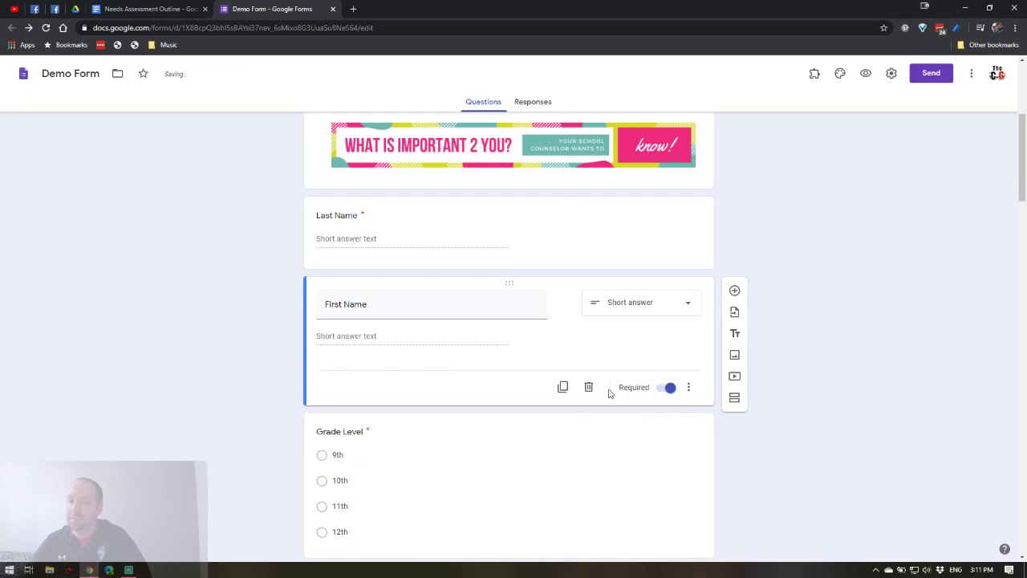
Review the options and response validation rule of the 9th Grade topics question.
scroll(608, 394, "down", 2)
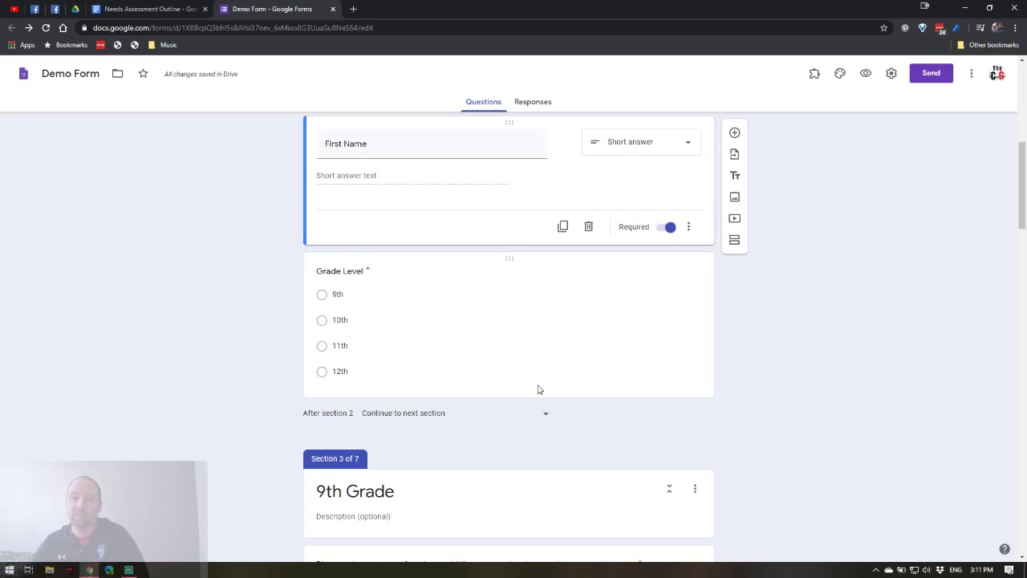
scroll(548, 374, "down", 6)
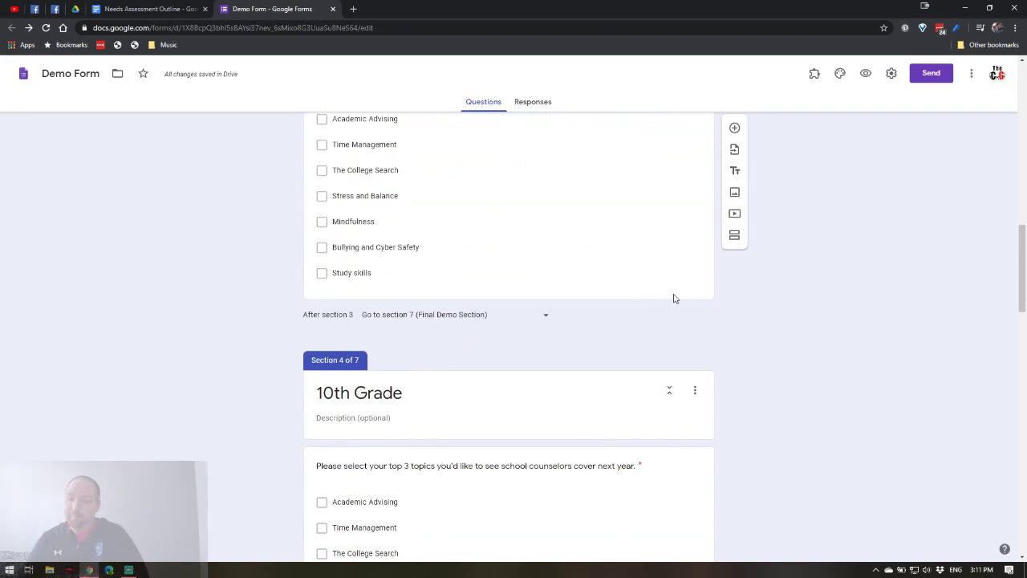
scroll(392, 193, "up", 2)
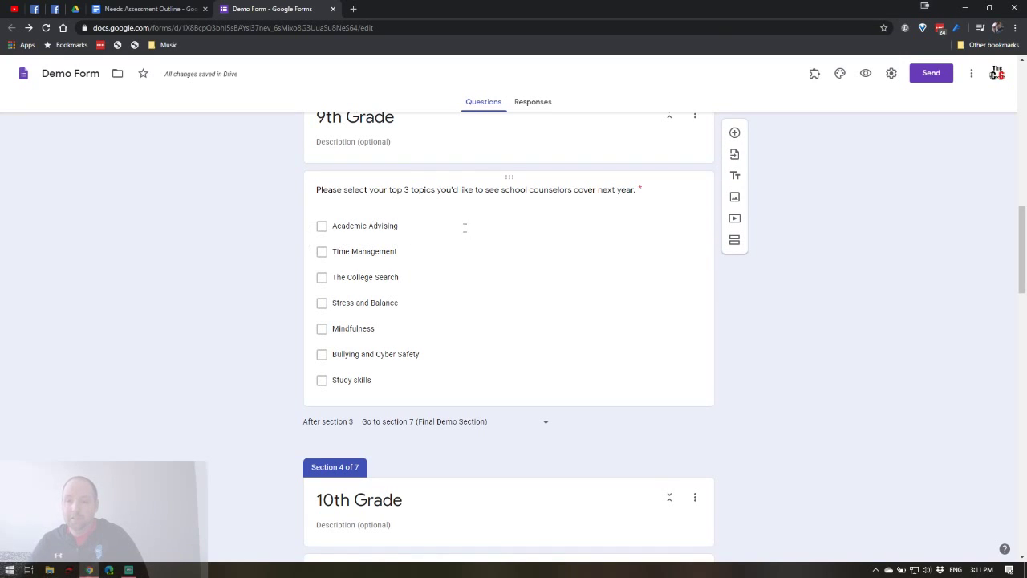
left_click(465, 228)
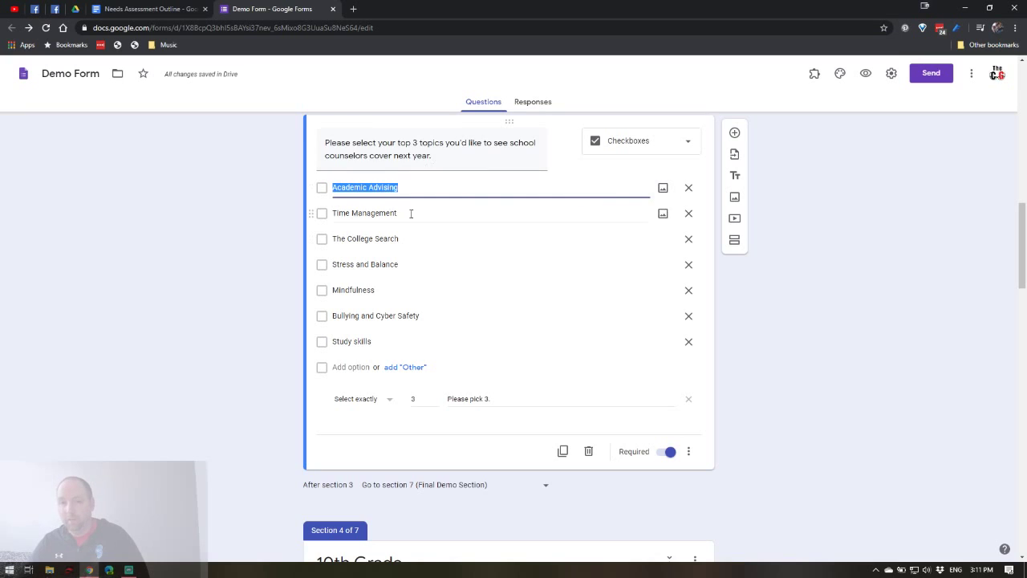
scroll(614, 204, "up", 1)
scroll(425, 355, "down", 2)
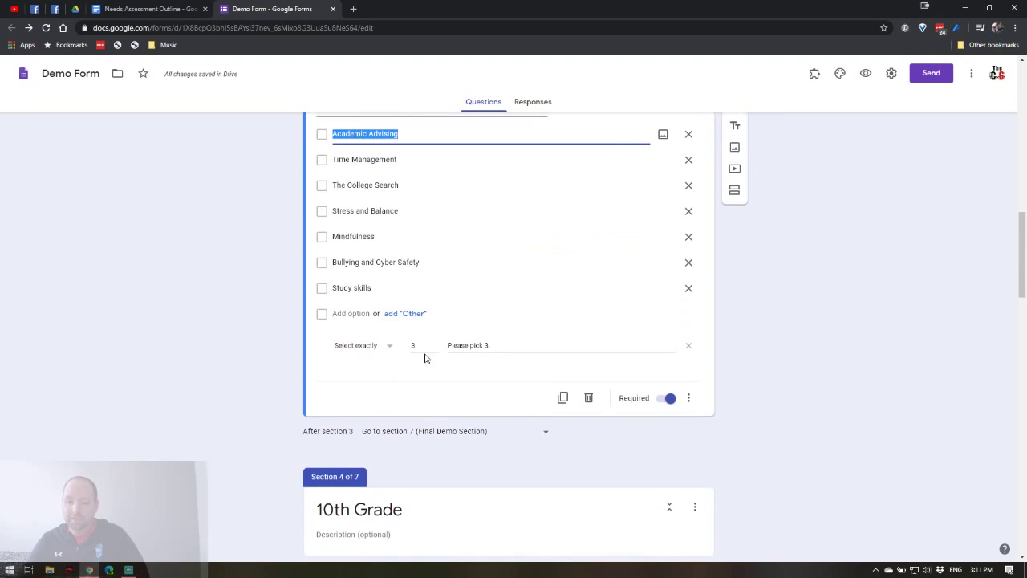
left_click(798, 386)
scroll(771, 321, "up", 2)
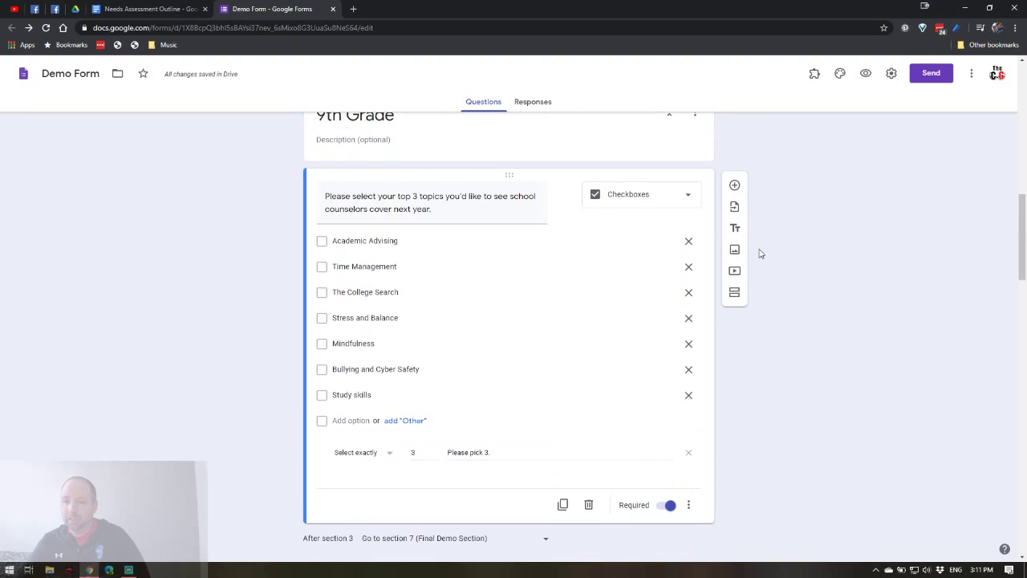
Add a multiple choice question titled "Maslow's Need" below the 9th Grade topics question, with "Level" as its first option.
left_click(733, 183)
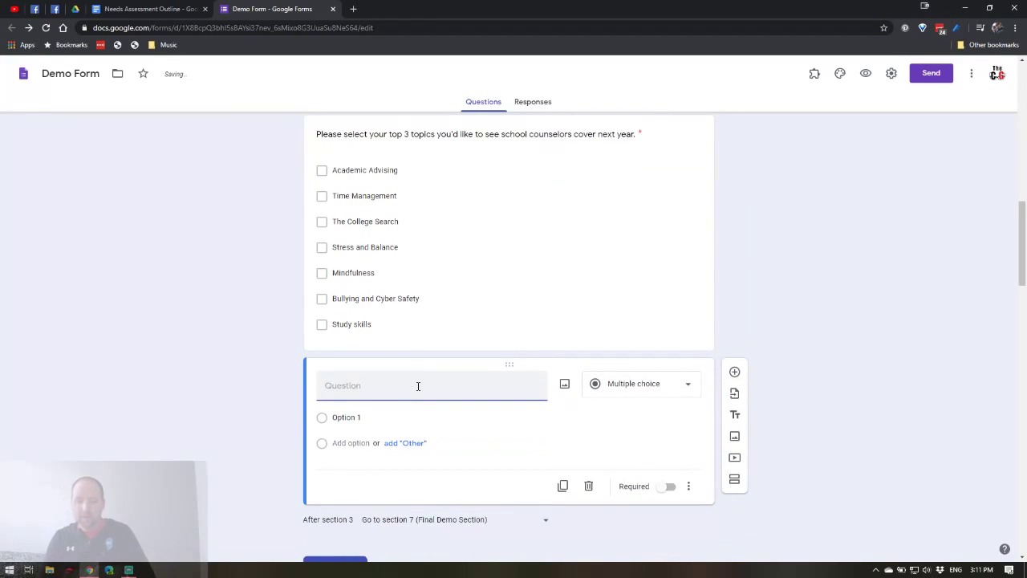
type("Maslow")
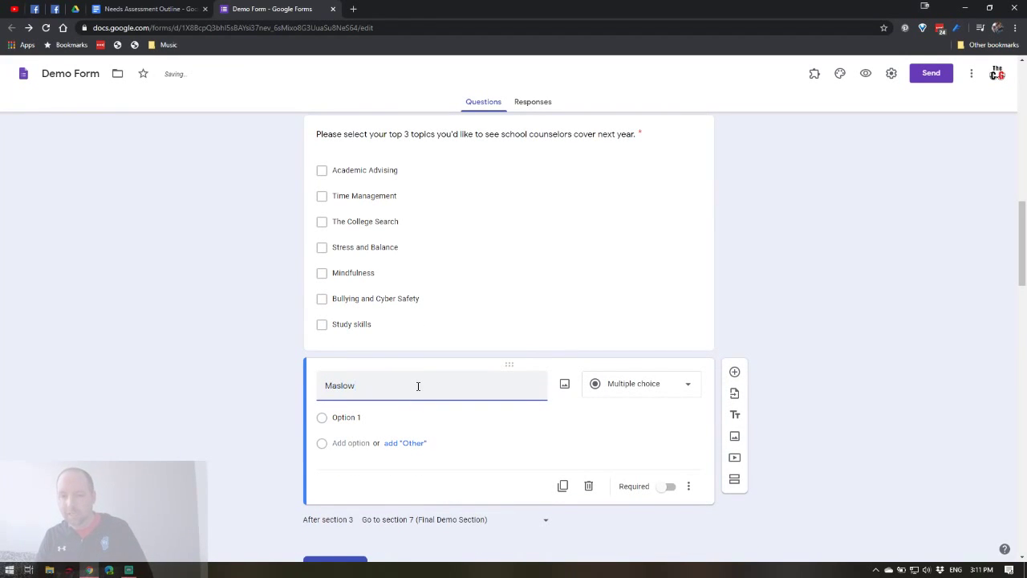
type("'s Need")
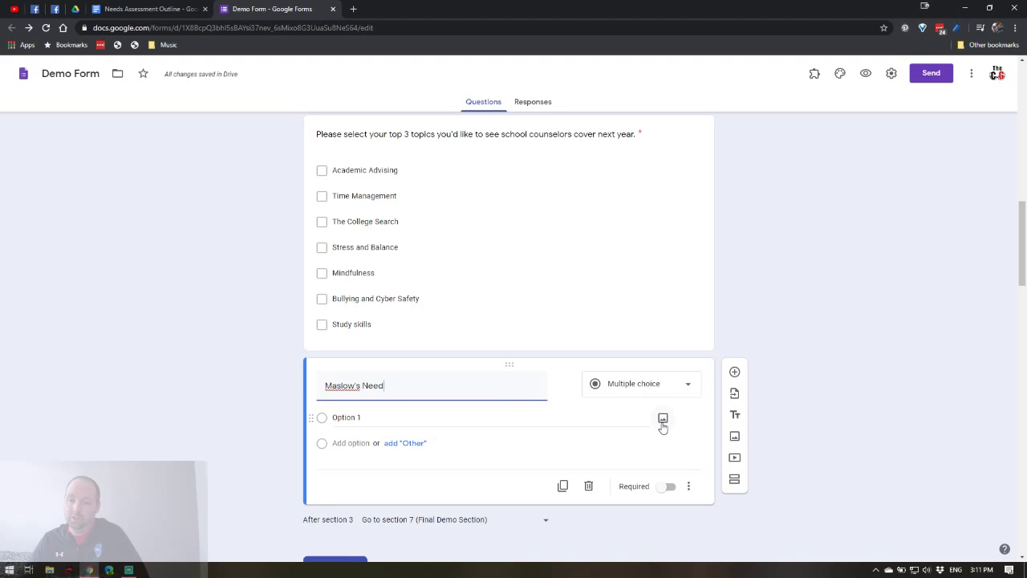
left_click(501, 418)
type("Level")
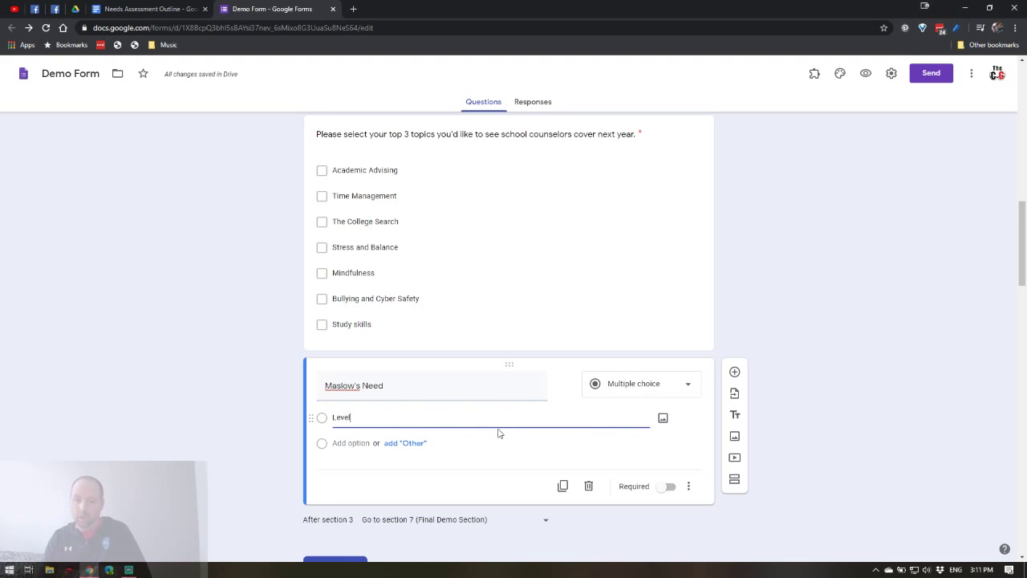
Attach the image maslow 5.png from the Pictures folder to the "Level" option.
left_click(663, 419)
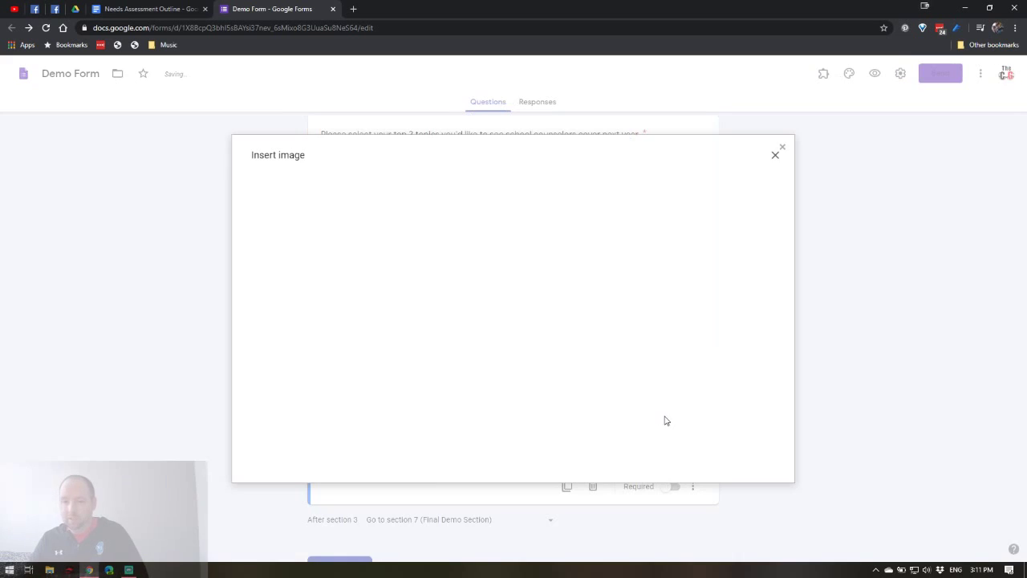
left_click(520, 376)
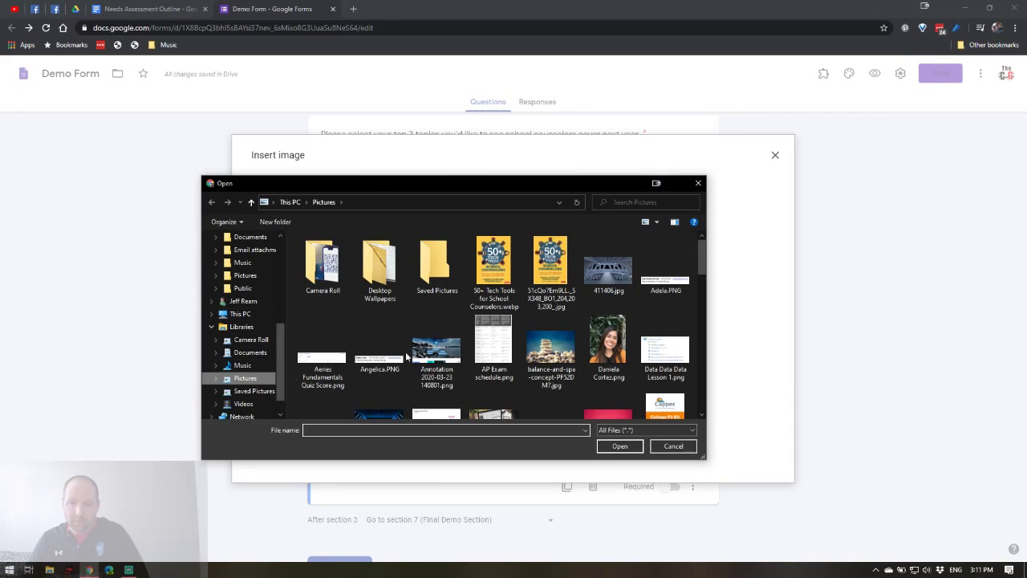
scroll(475, 331, "down", 6)
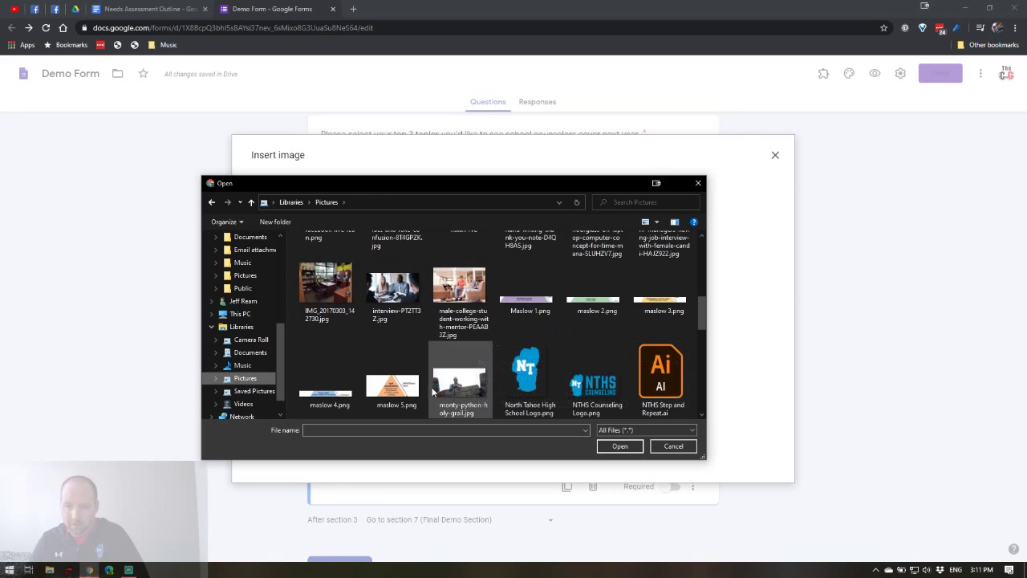
double_click(392, 397)
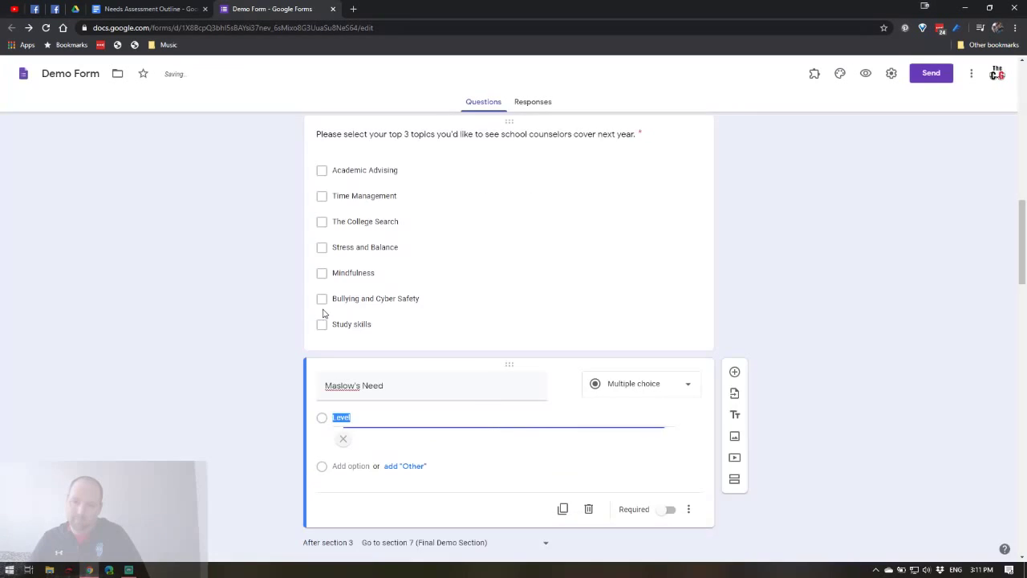
scroll(337, 388, "down", 2)
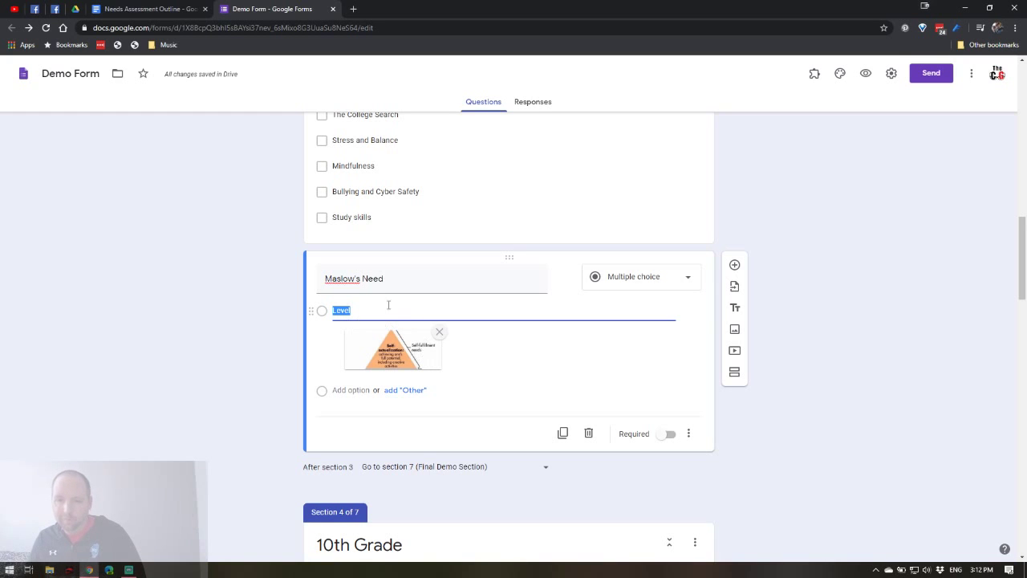
left_click(161, 337)
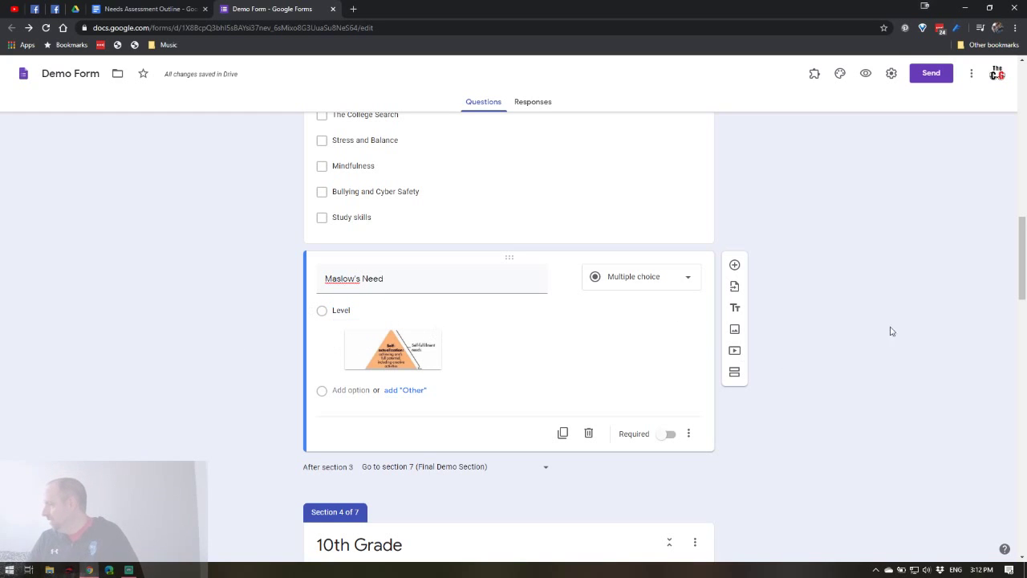
Review the form from the 9th Grade section up to its title, including the banner image, name fields and Grade Level question.
scroll(793, 338, "up", 3)
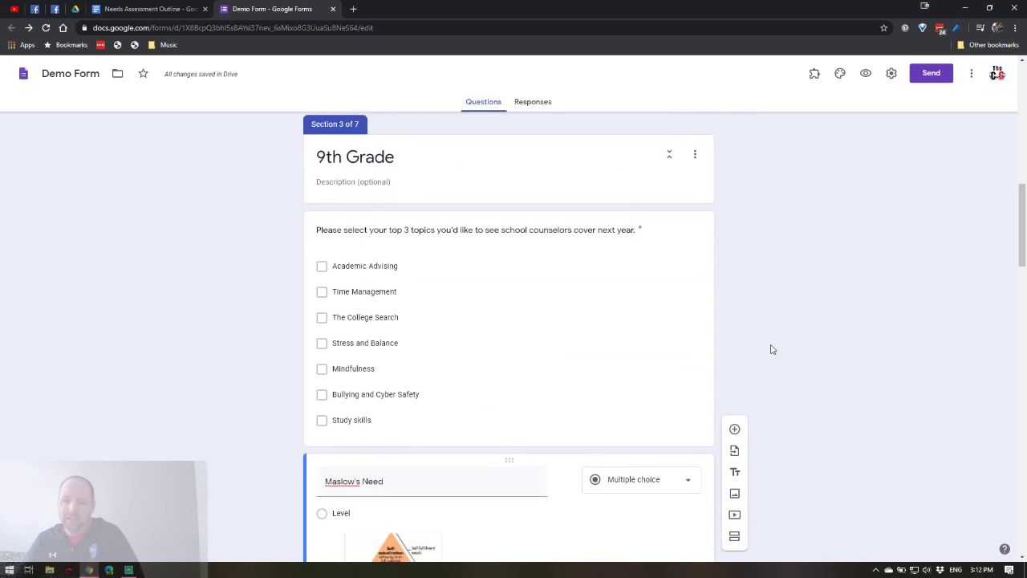
scroll(770, 345, "up", 3)
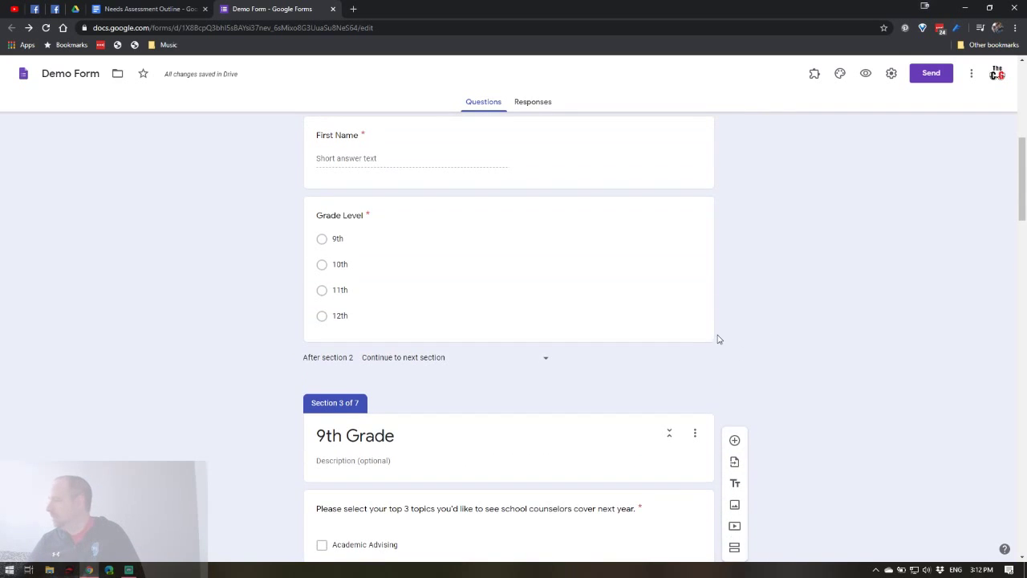
scroll(723, 331, "up", 3)
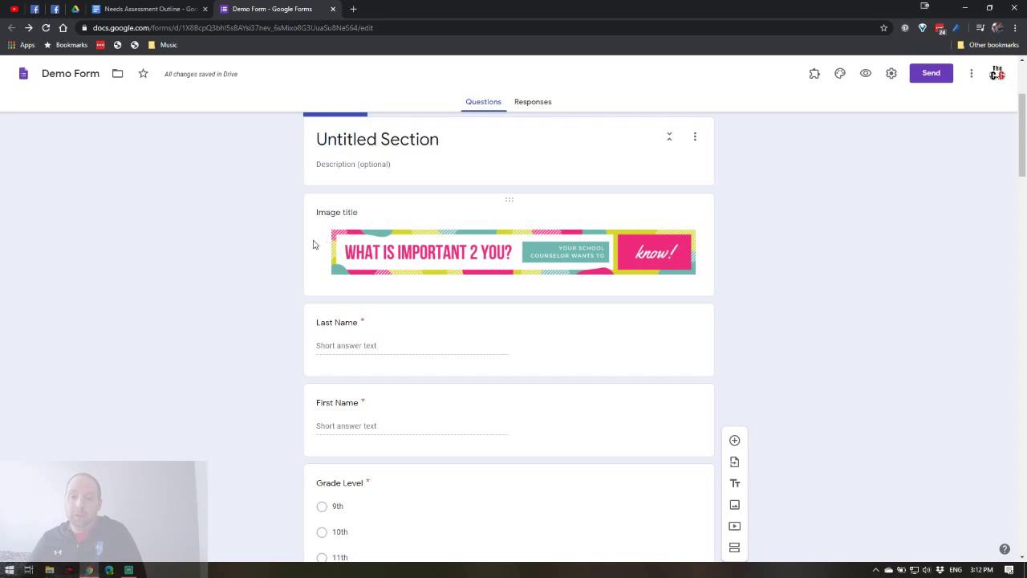
scroll(397, 197, "up", 2)
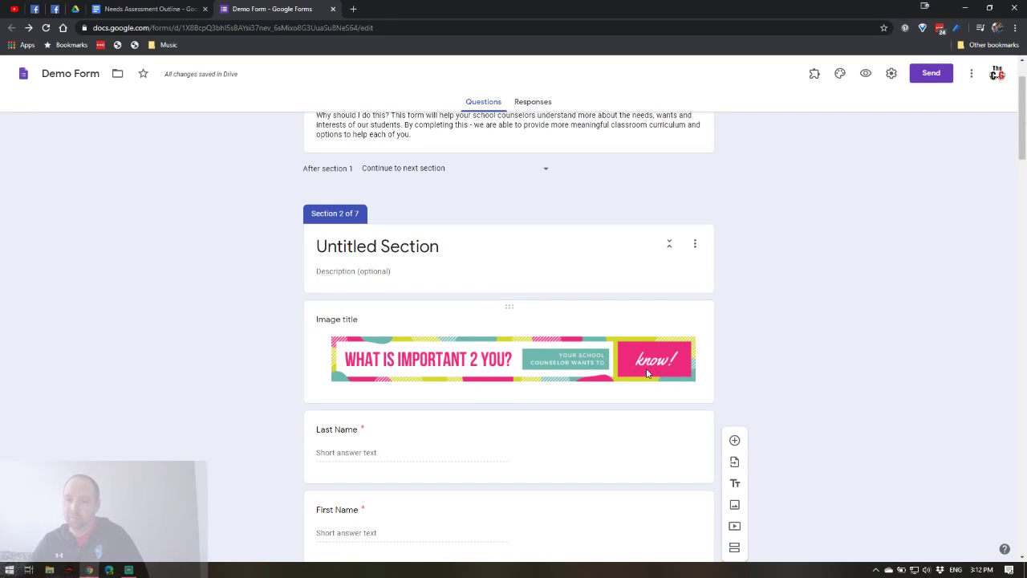
scroll(644, 314, "up", 1)
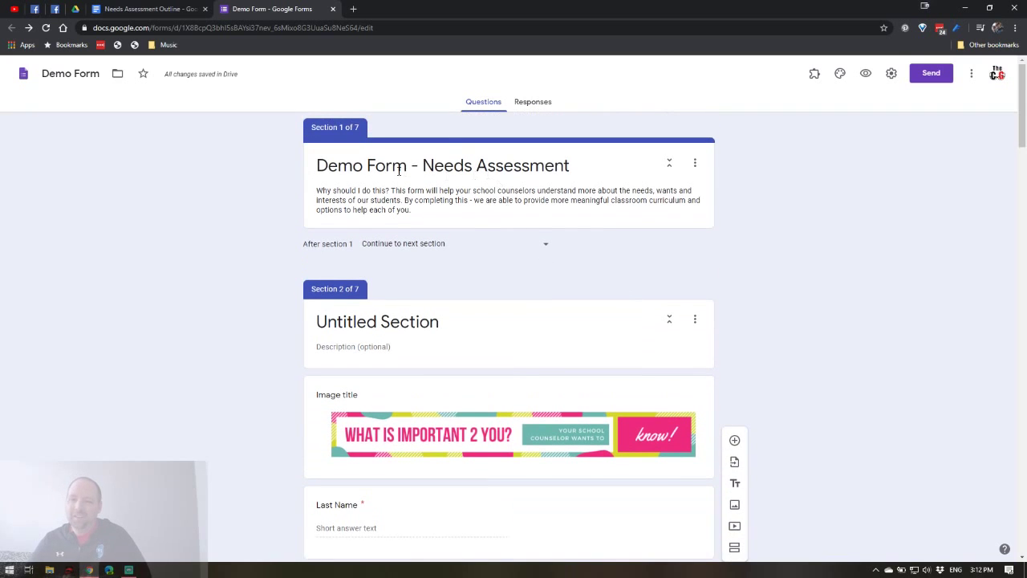
scroll(663, 312, "down", 3)
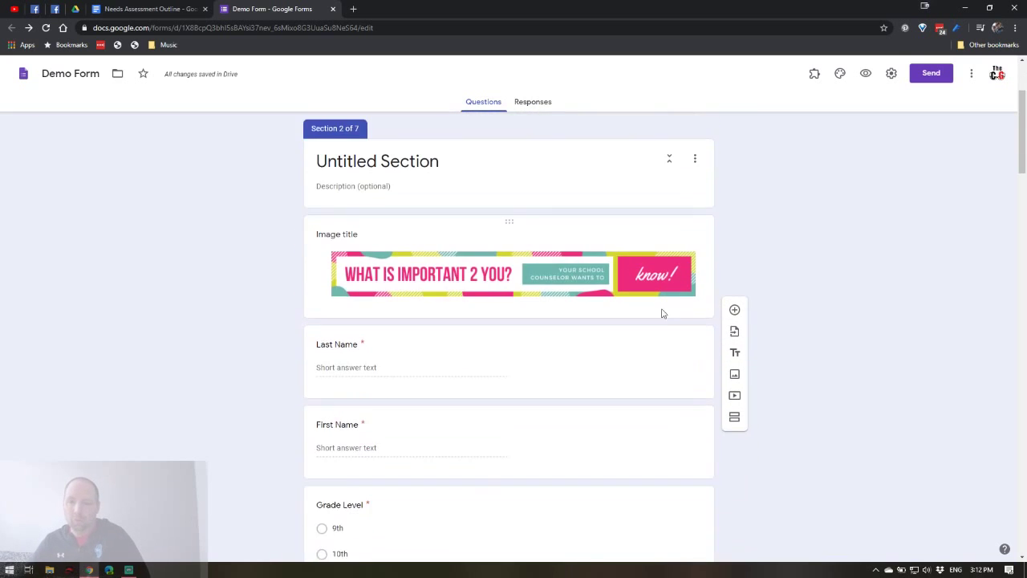
scroll(590, 313, "down", 3)
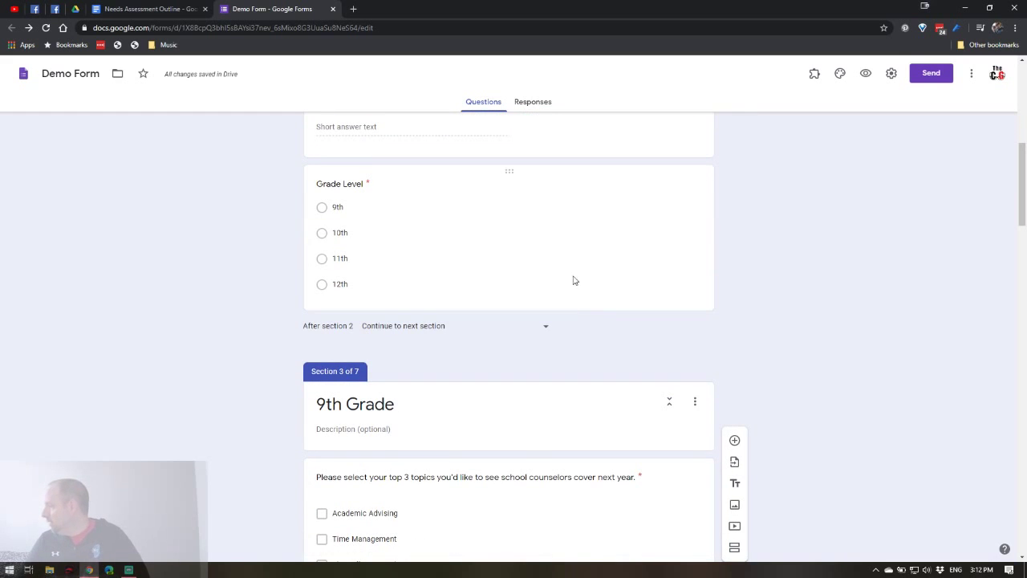
scroll(619, 254, "up", 6)
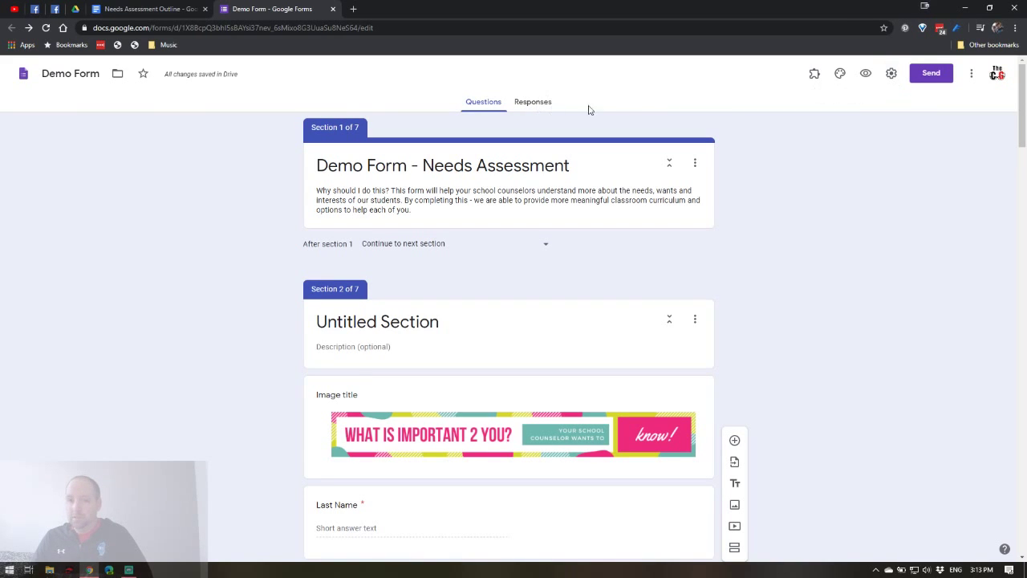
Look at the form's general settings for email collection, sign-in requirements and respondent permissions, and close them without saving.
left_click(972, 74)
left_click(889, 81)
left_click(892, 76)
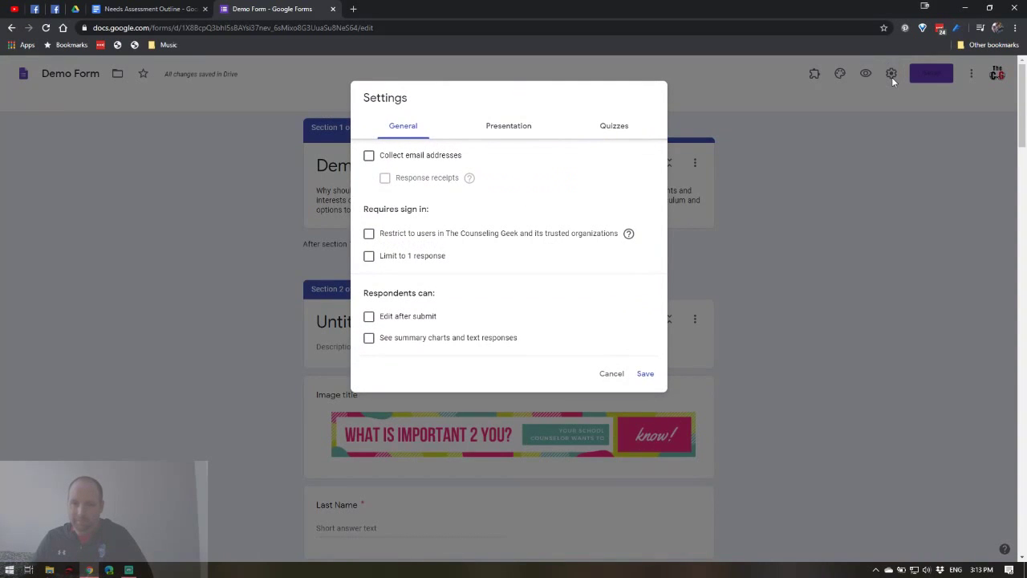
left_click(613, 375)
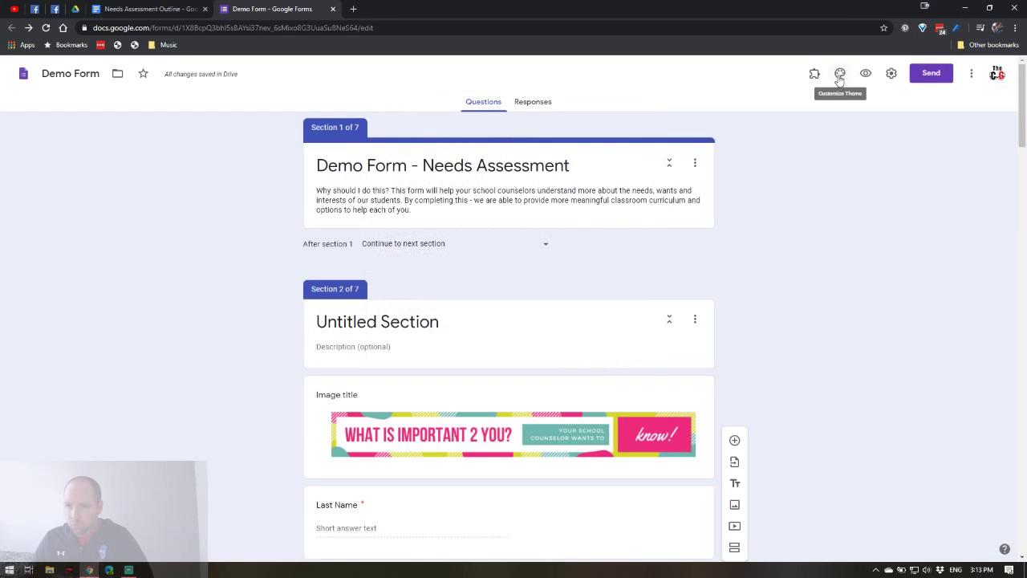
Show the form's responses and examine the response options, including email notifications for new responses.
left_click(544, 106)
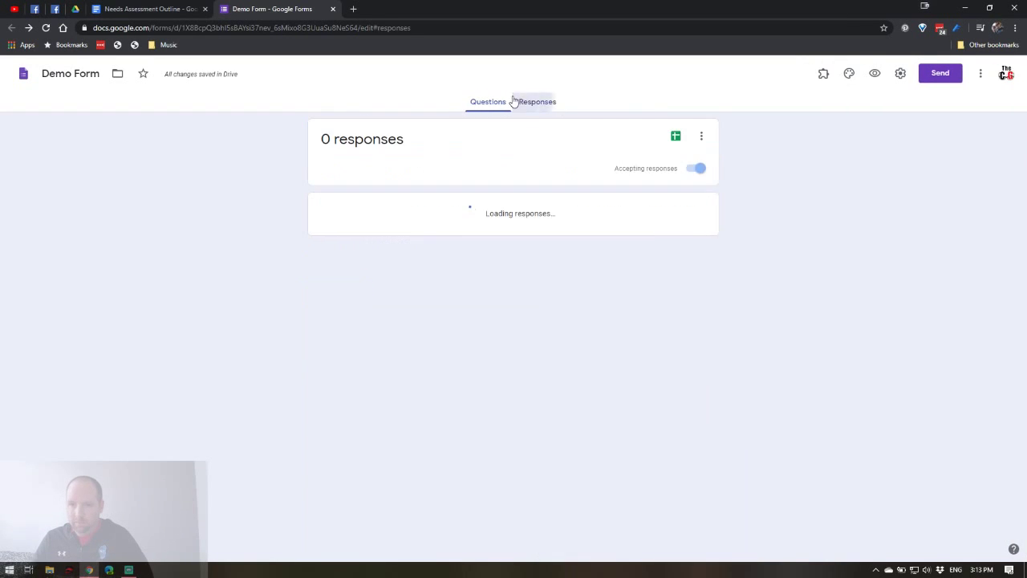
left_click(710, 141)
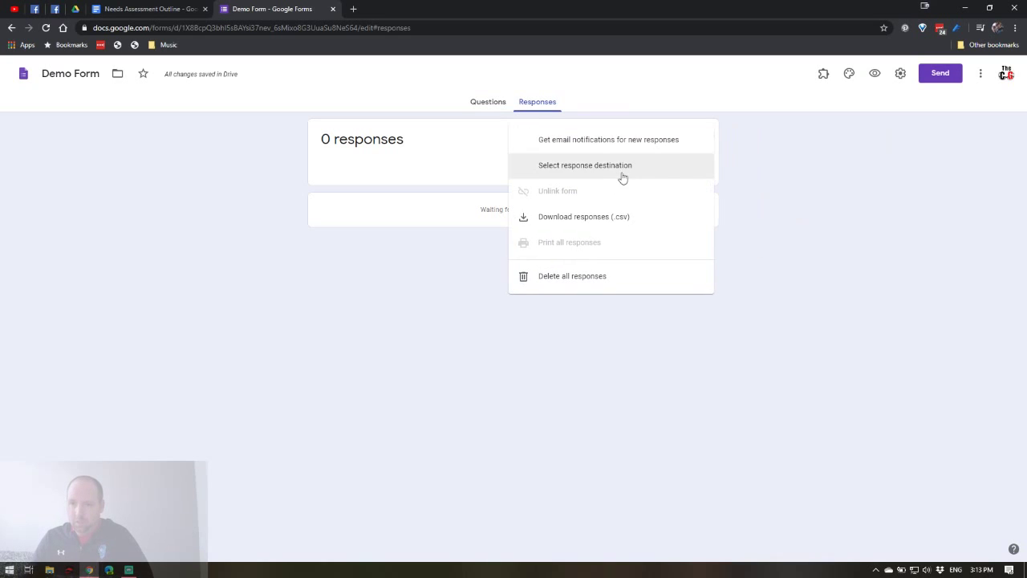
left_click(570, 141)
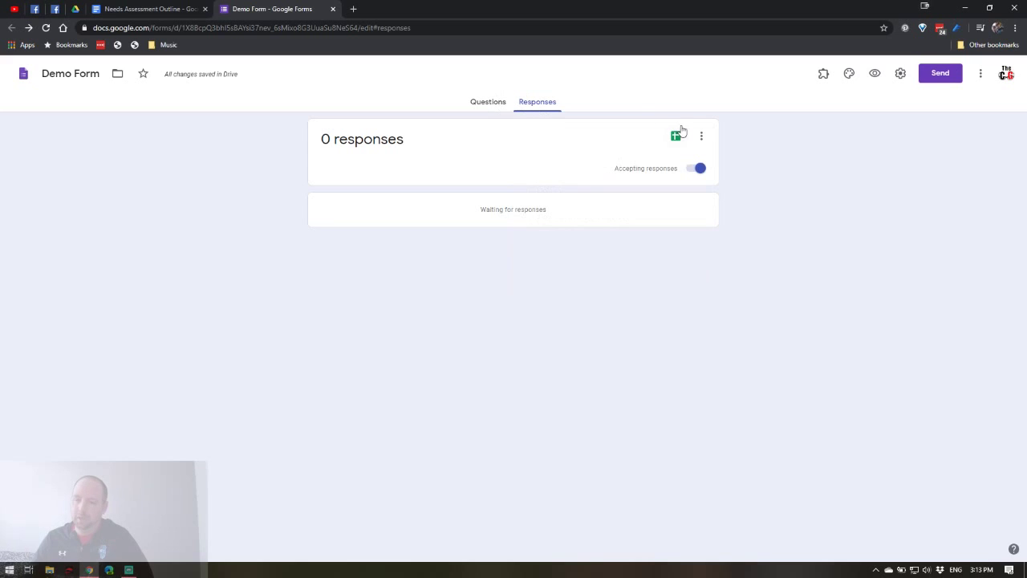
left_click(700, 138)
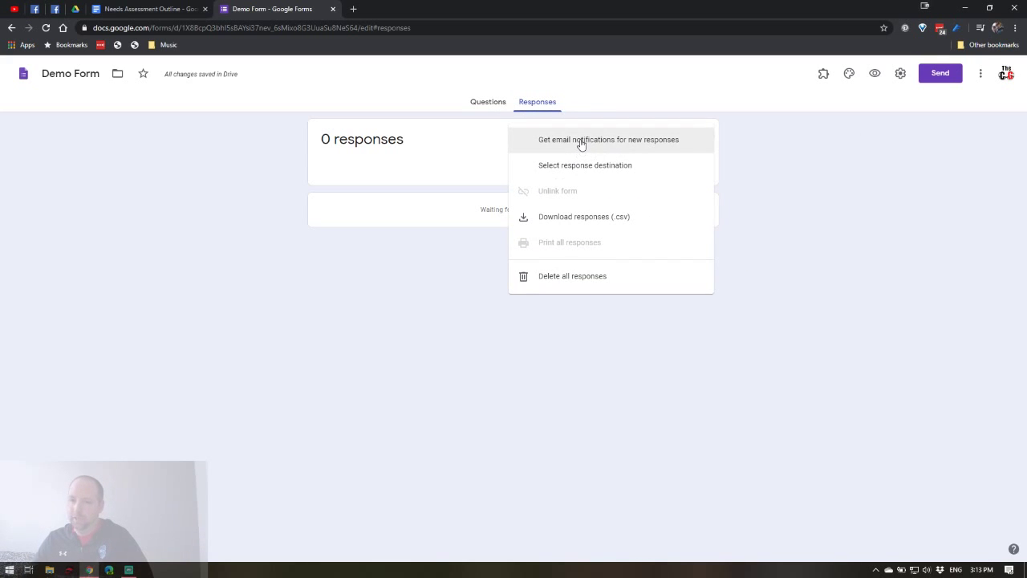
left_click(814, 191)
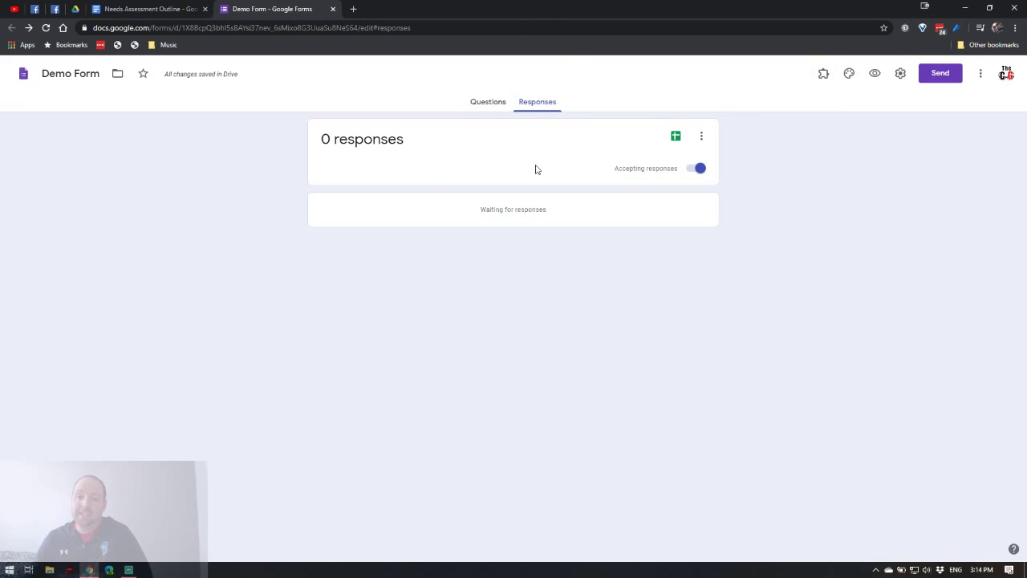
Open the list of add-ons installed for the form.
left_click(825, 76)
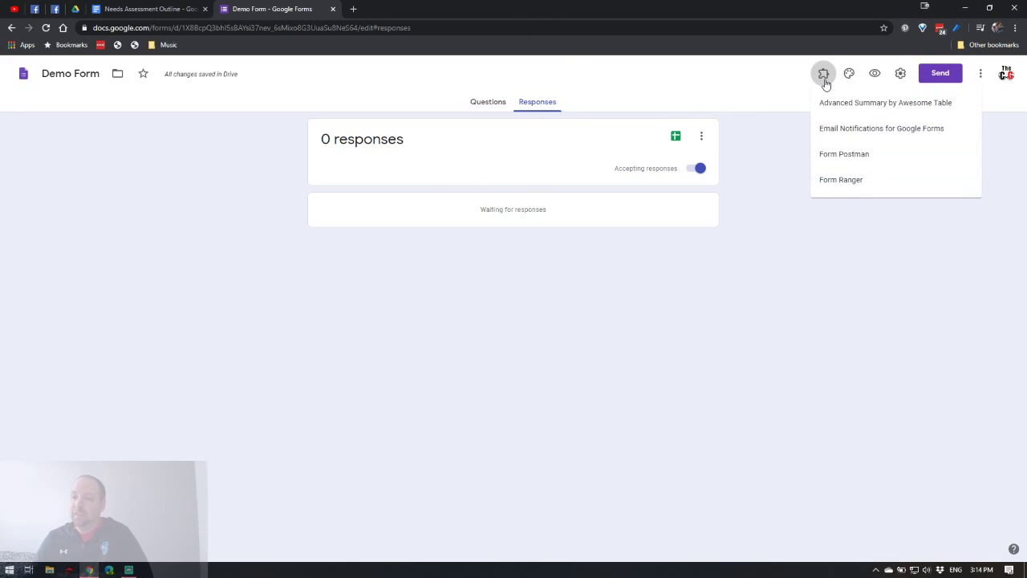